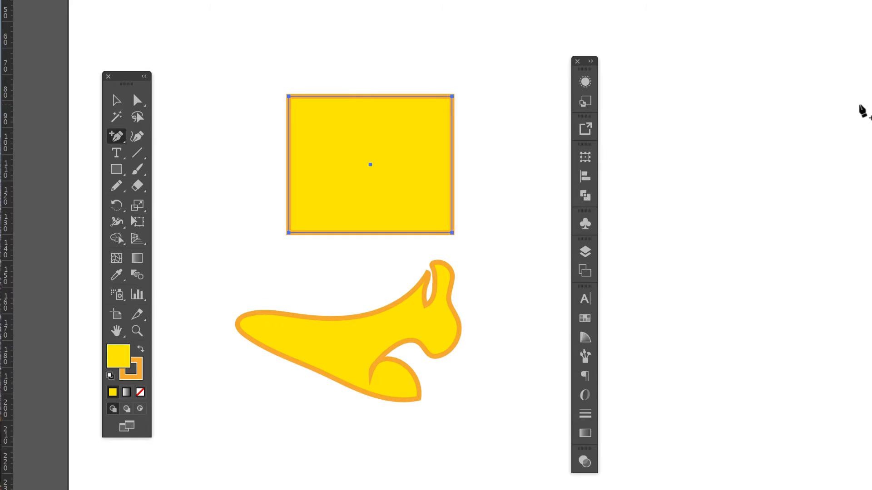
Choose the Add Anchor Point tool and select the yellow rectangle above the curved shape.
click(117, 138)
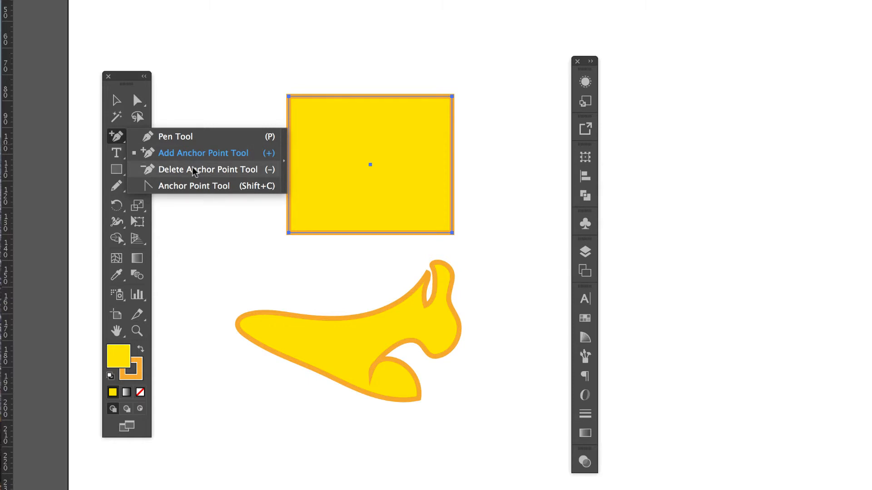
click(113, 136)
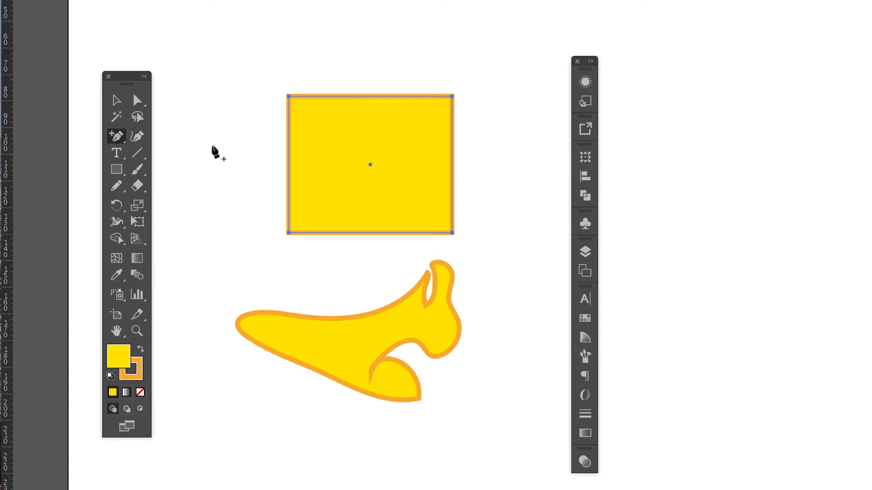
key(ctrl)
key(ctrl)
key(ctrl)
key(ctrl)
key(ctrl)
ctrl+click(377, 316)
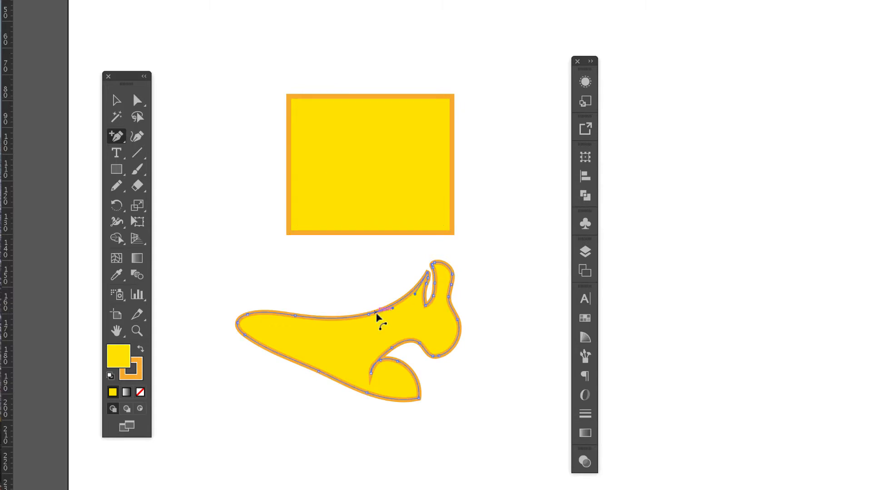
ctrl+click(274, 284)
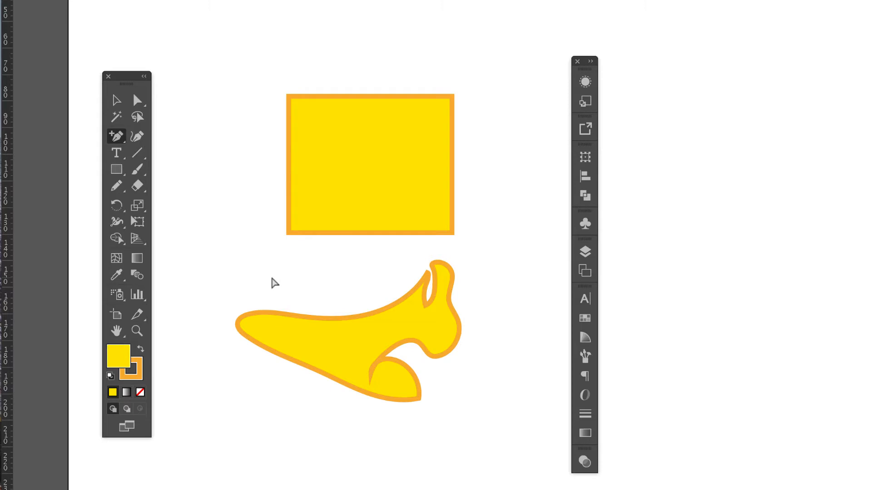
ctrl+click(353, 159)
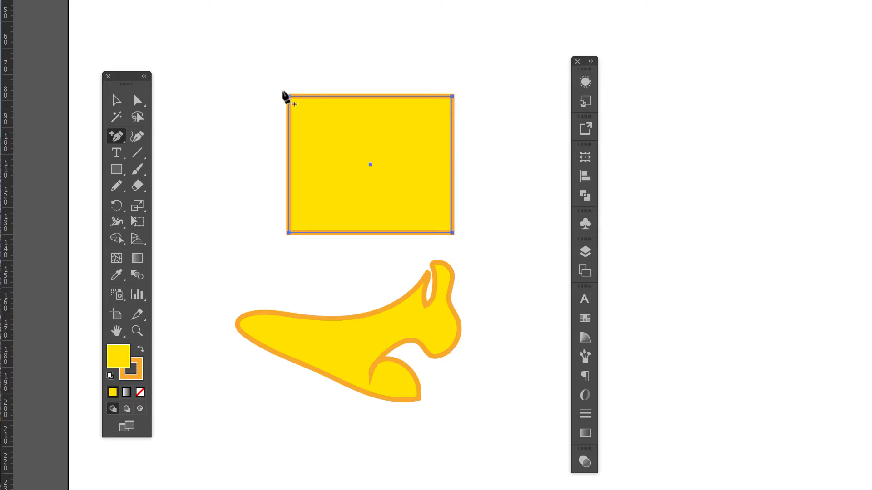
Place a vertical guide through the rectangle's centre and pull a new anchor point at the top edge's midpoint up into a roof peak.
key(ctrl)
key(ctrl)
key(super)
drag(9, 68, 372, 167)
drag(370, 164, 370, 165)
click(370, 96)
drag(369, 97, 371, 35)
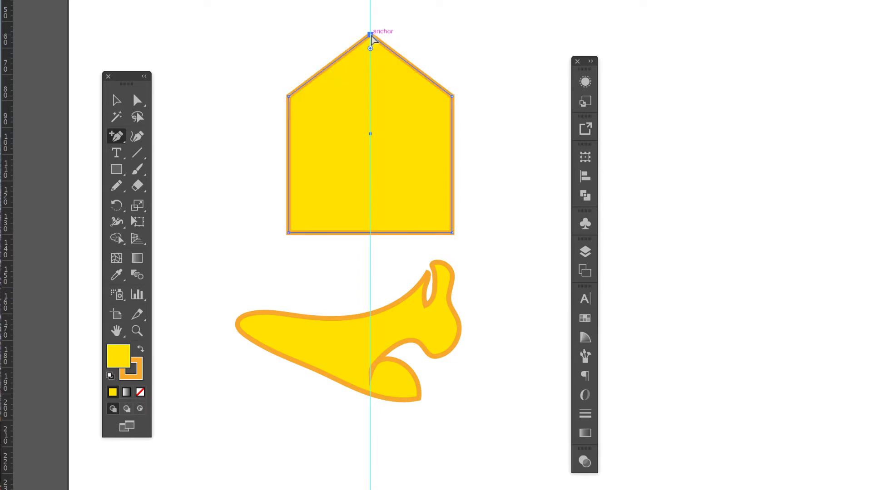
Pull the added anchor points on the shape's right and bottom edges inward with Direct Selection to form two notches.
key(a)
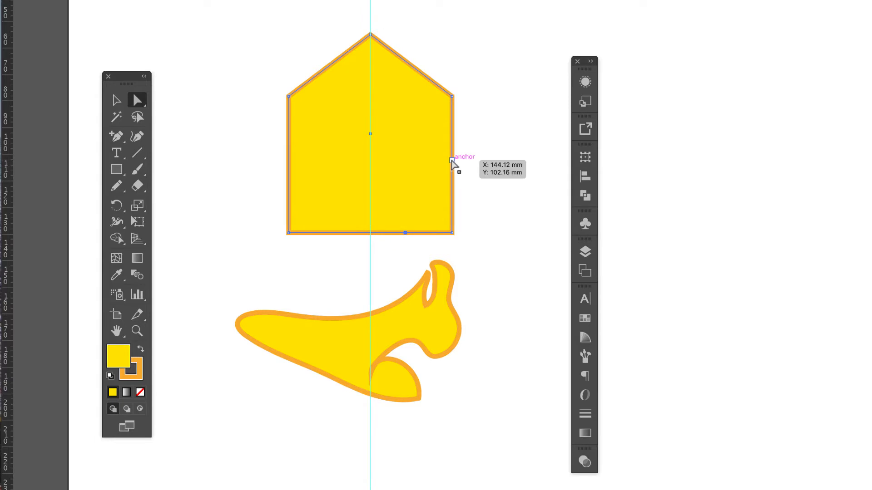
drag(452, 161, 392, 162)
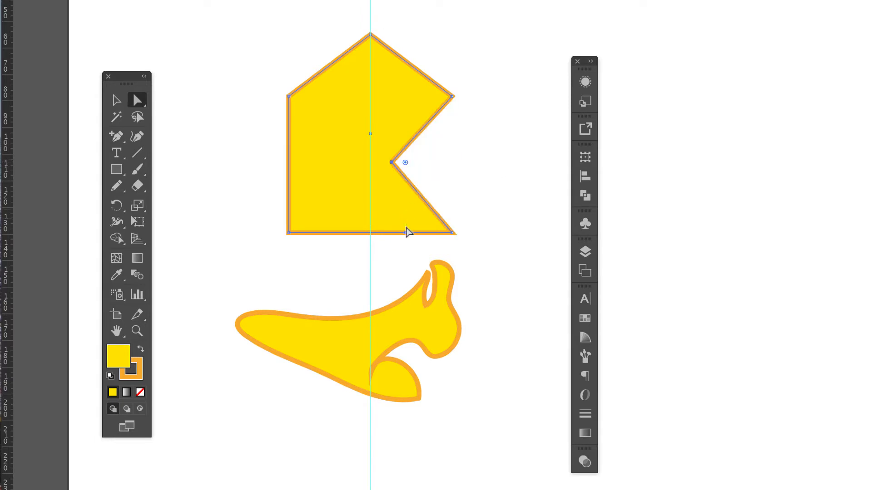
drag(405, 234, 382, 197)
key(ctrl)
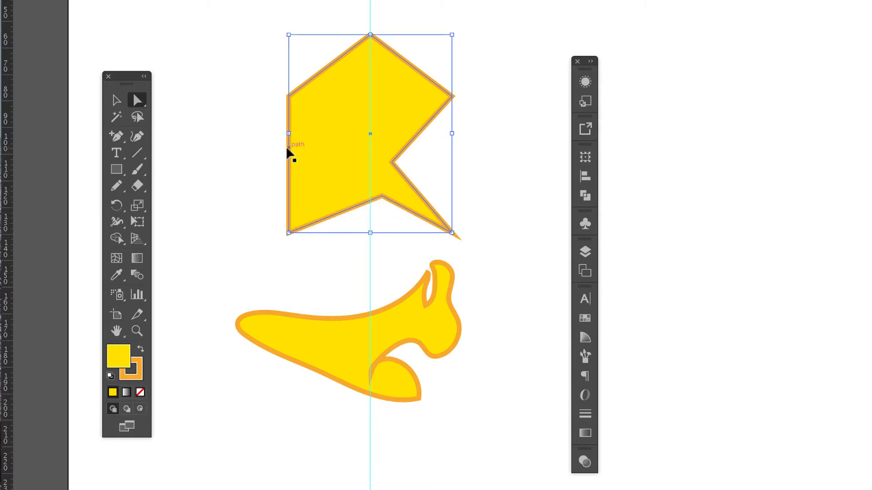
Add anchor points along the shape's left edge and pull the middle one inward to form a notch.
click(116, 135)
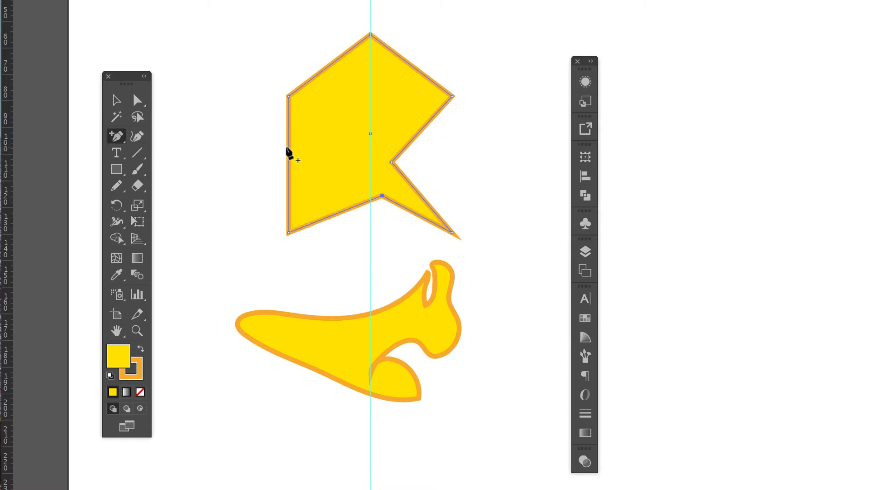
click(288, 193)
click(289, 170)
drag(289, 170, 344, 155)
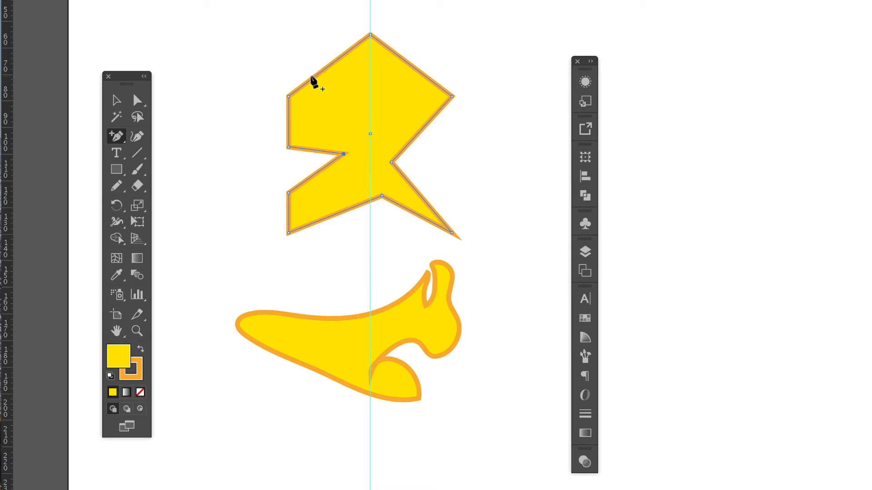
Add anchor points on the upper-left slanted edge and pull one of them down into the shape to form a notch.
click(314, 82)
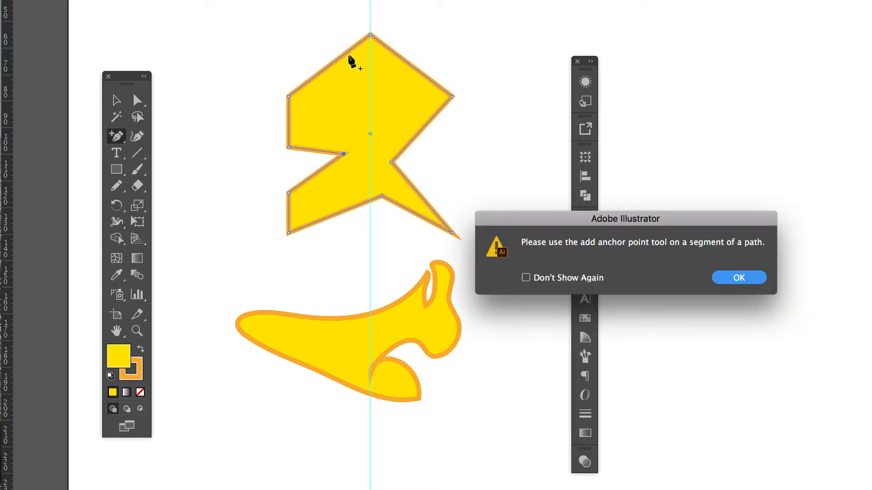
click(743, 280)
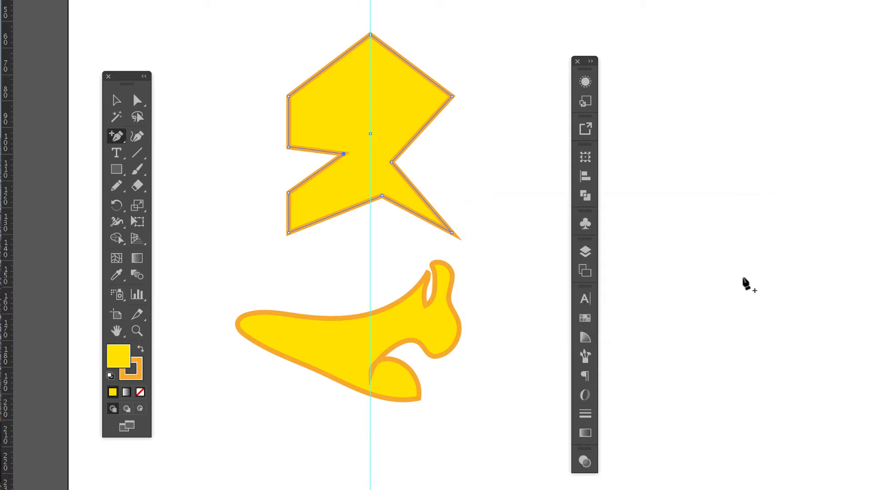
click(316, 75)
drag(343, 55, 343, 109)
click(116, 101)
Remove the four inner notch points with the Delete Anchor Point tool to restore the house outline.
click(117, 141)
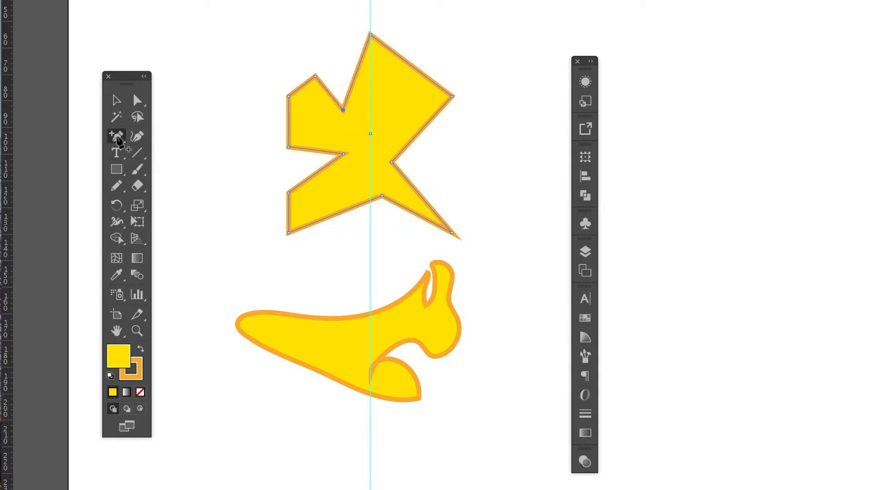
click(164, 169)
click(343, 110)
click(343, 155)
click(382, 196)
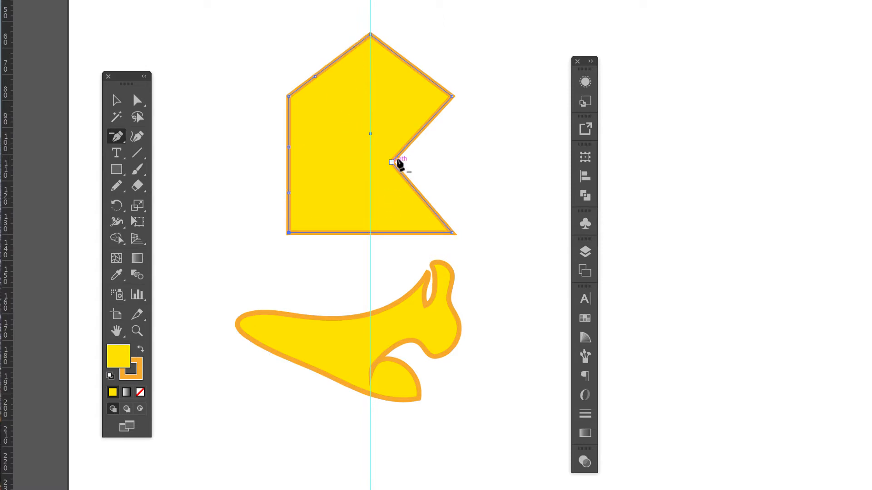
click(391, 162)
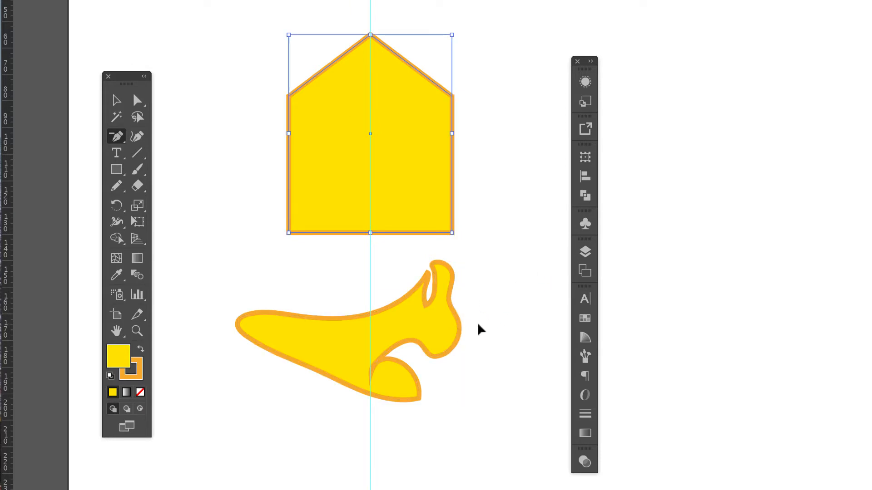
Hide the guides over the artwork.
key(ctrl+plus)
drag(478, 324, 369, 253)
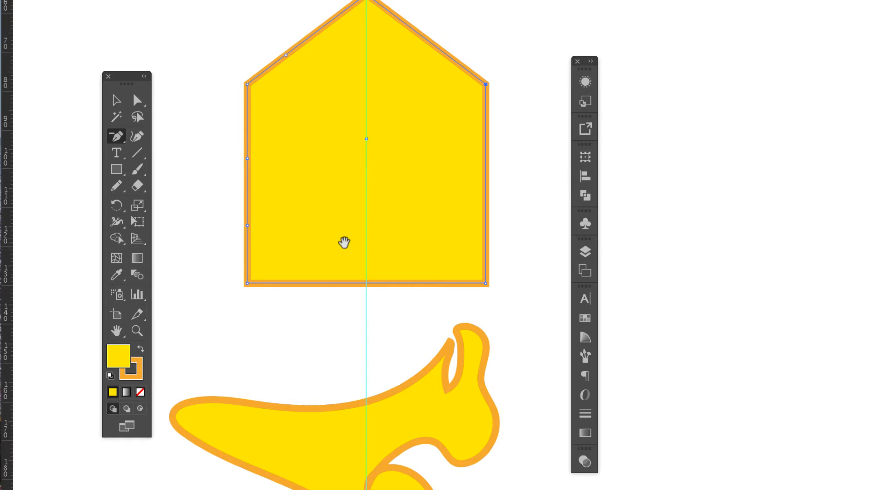
key(space)
key(space)
drag(312, 335, 321, 226)
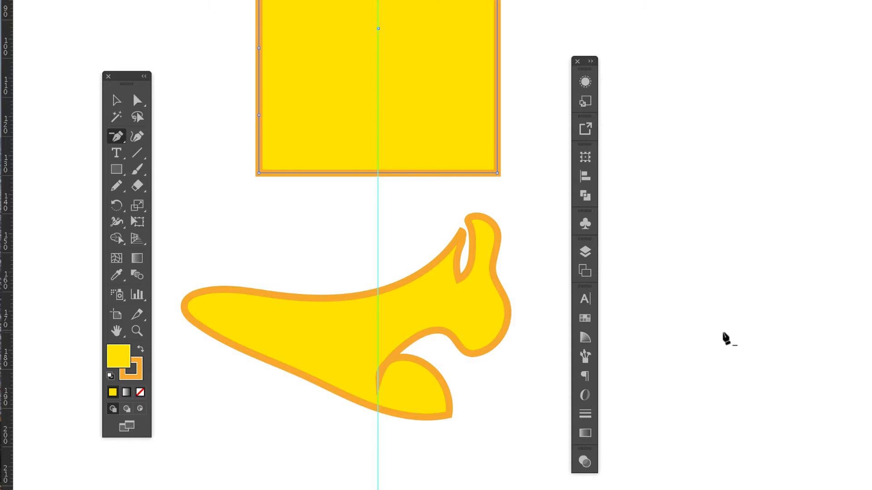
key(ctrl)
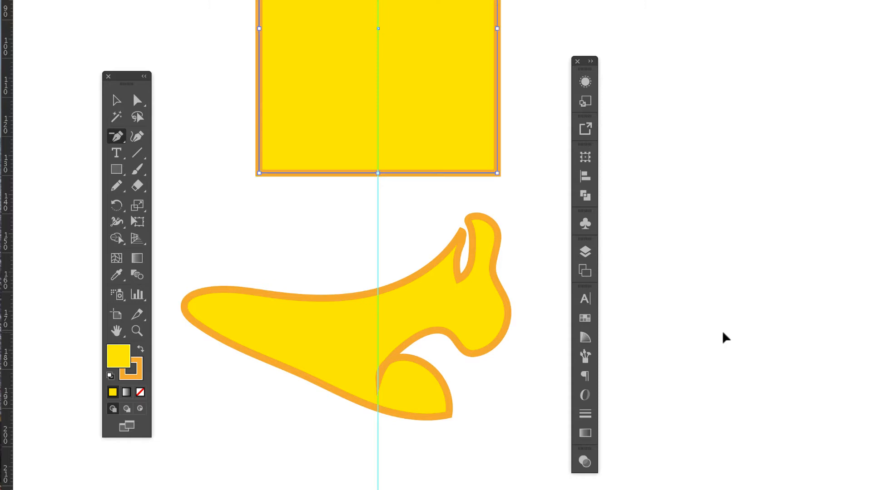
key(super+semicolon)
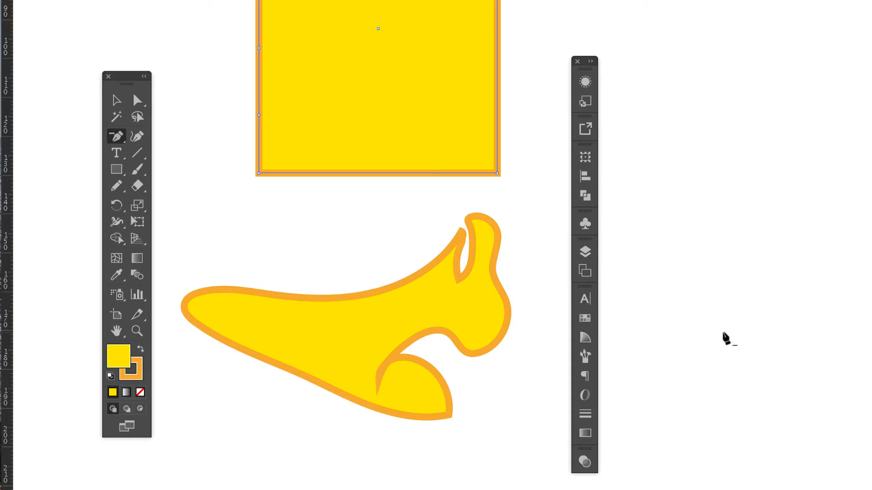
Delete the anchor points around the hooked notch at the lower right of the curved shape.
ctrl+click(389, 360)
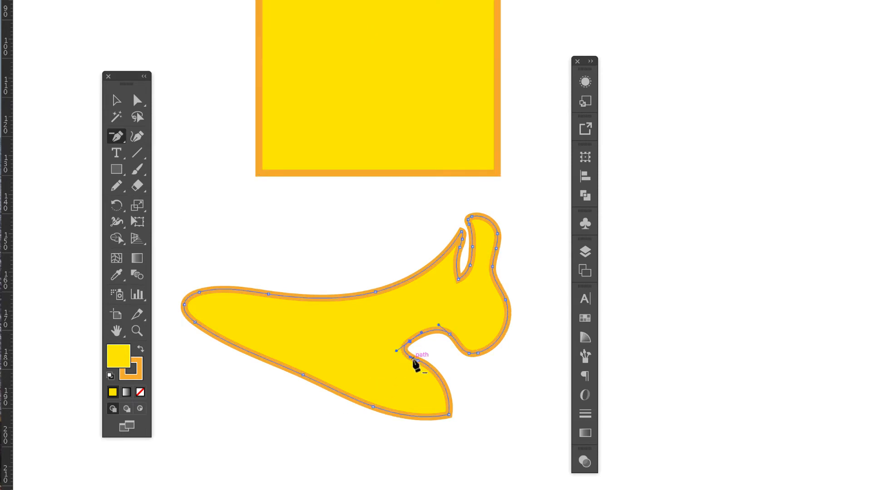
click(412, 359)
click(754, 278)
click(410, 341)
click(417, 361)
click(449, 335)
click(475, 354)
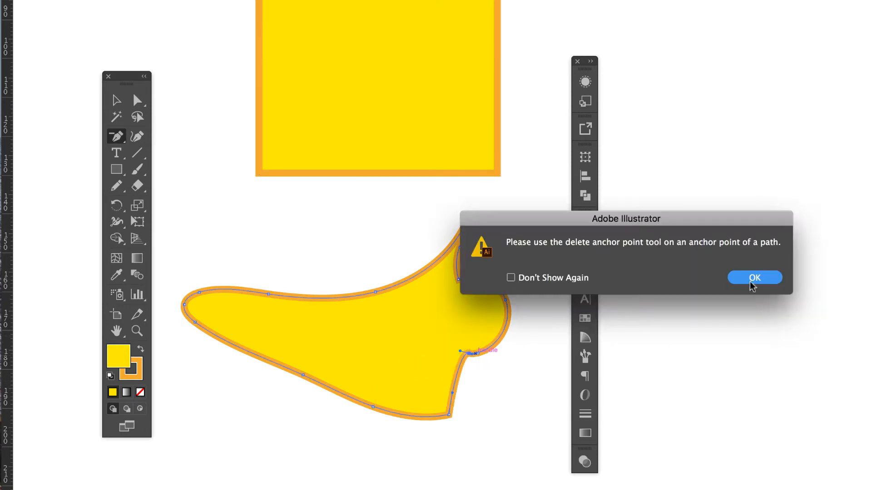
click(750, 279)
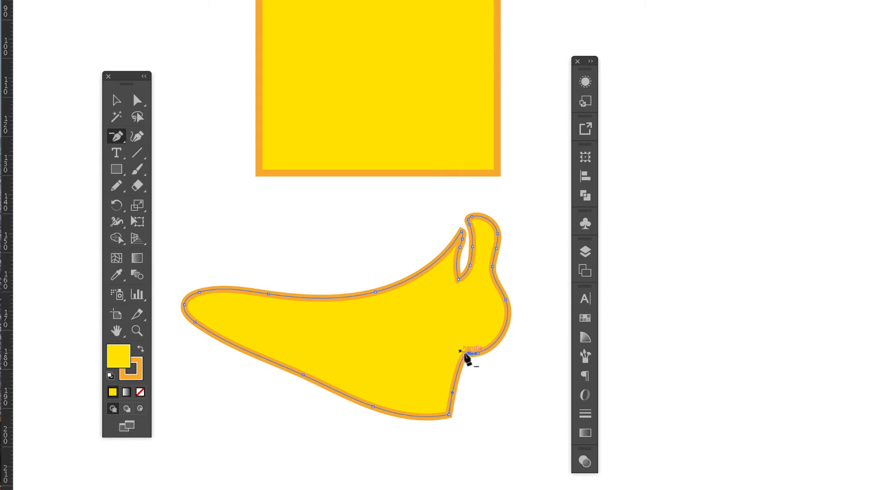
click(468, 353)
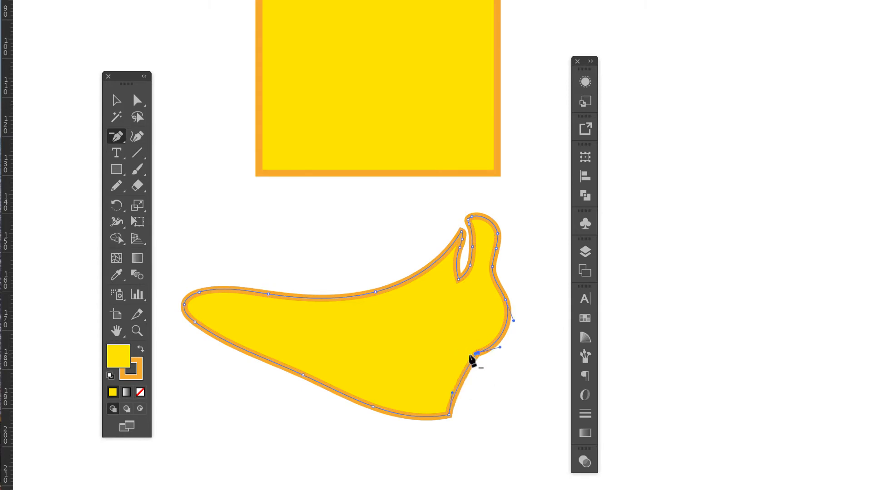
Delete the anchor points along the narrow slot at the upper right of the curved shape.
click(458, 279)
click(470, 265)
click(472, 247)
click(460, 248)
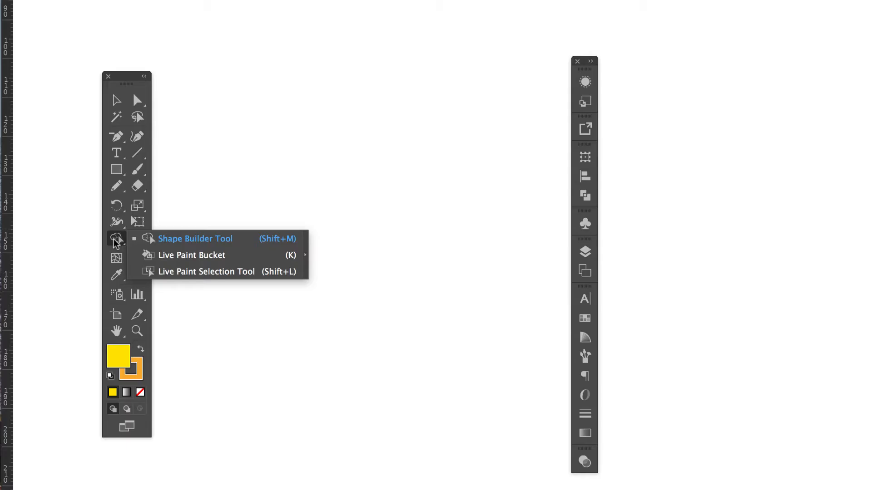
Draw an open, curved freeform path with the Pen tool and set its fill to none.
click(113, 239)
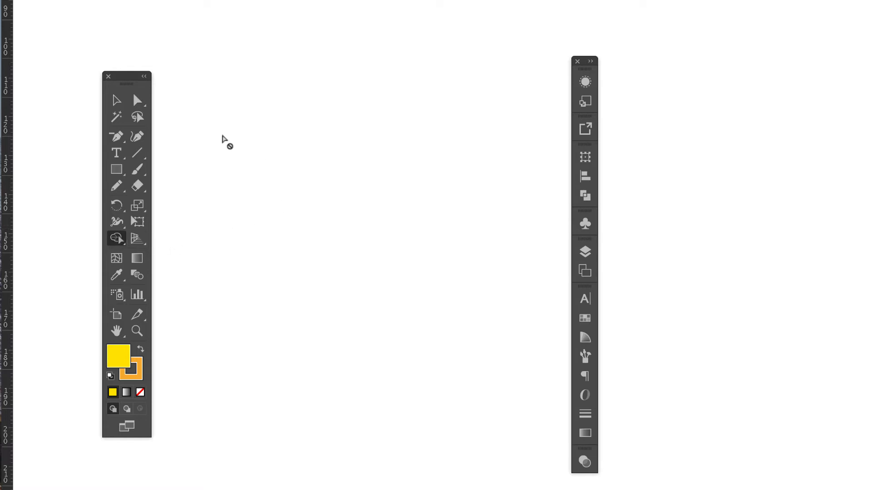
click(121, 138)
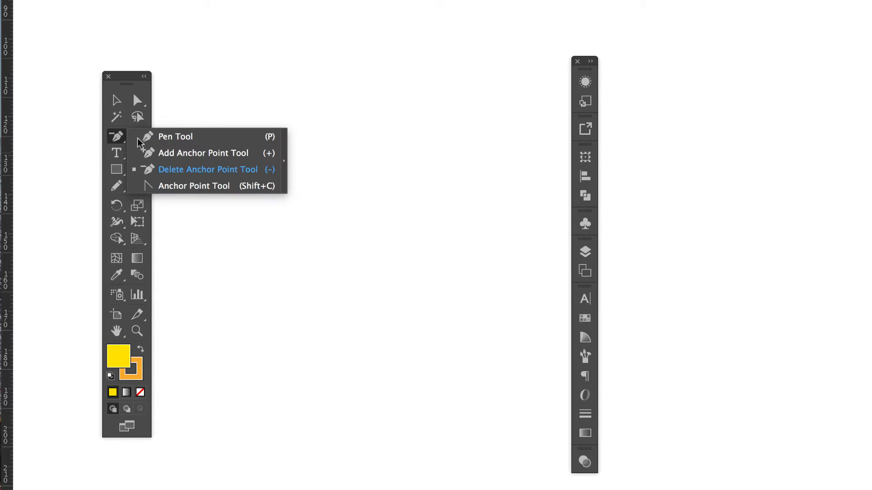
click(200, 137)
mouse_move(352, 113)
mouse_down()
mouse_move(284, 166)
mouse_move(307, 240)
mouse_move(369, 269)
mouse_up()
drag(410, 196, 411, 165)
drag(389, 134, 335, 225)
click(316, 203)
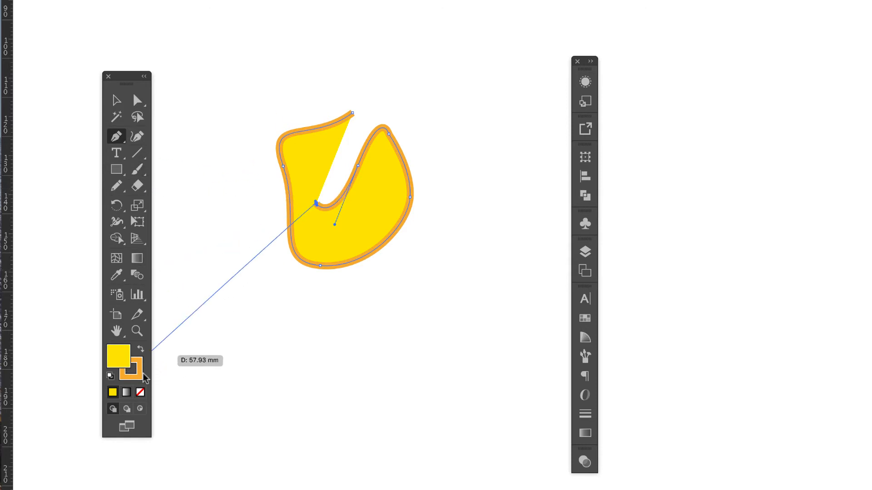
click(140, 392)
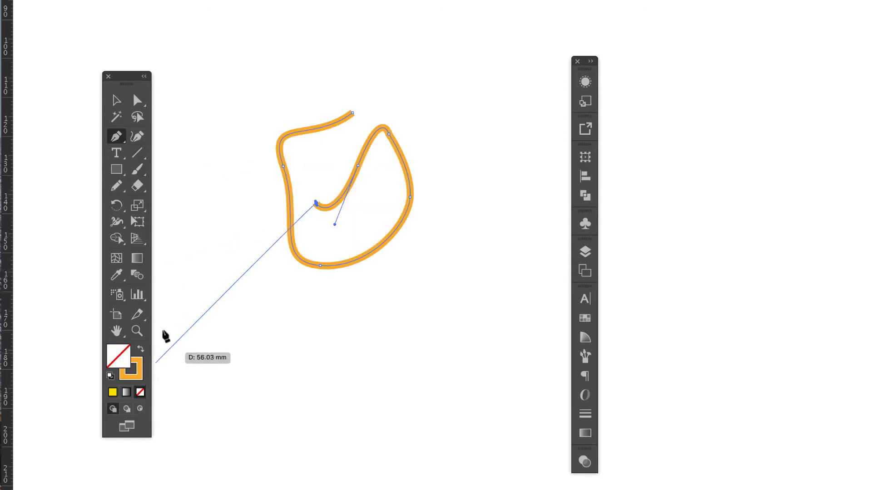
Draw a line segment across the open end of the curved path and four crossing segments enclosing a quadrilateral below it.
click(139, 154)
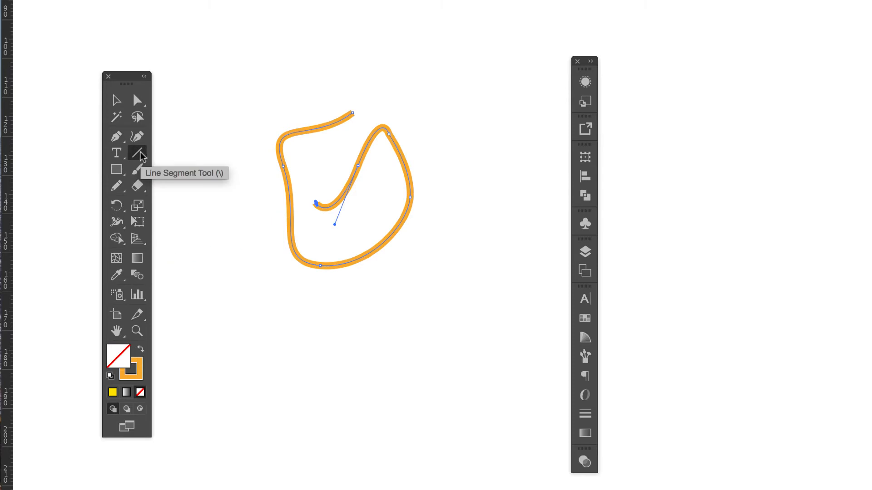
drag(298, 80, 326, 219)
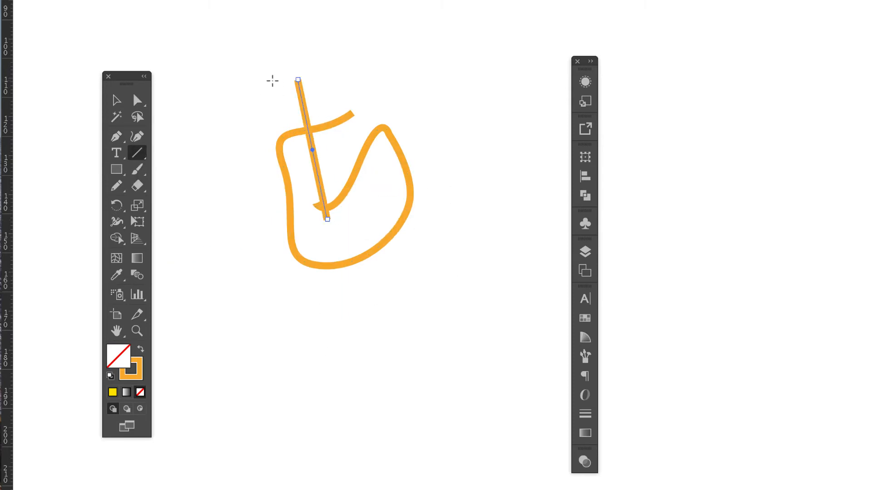
drag(264, 333, 299, 450)
drag(249, 352, 366, 335)
drag(338, 318, 385, 427)
drag(256, 450, 431, 416)
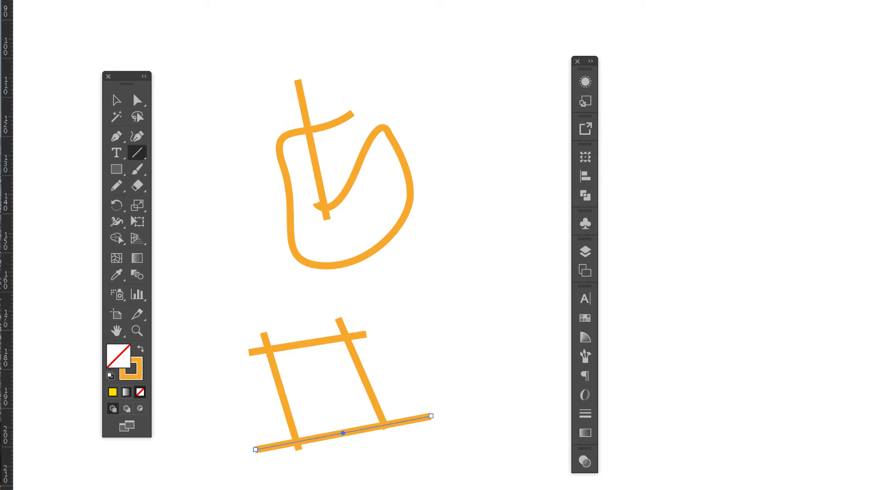
Draw two crossing curved strokes near the top of the artwork and three forming an A-like shape below with the Pencil tool.
click(137, 169)
click(117, 186)
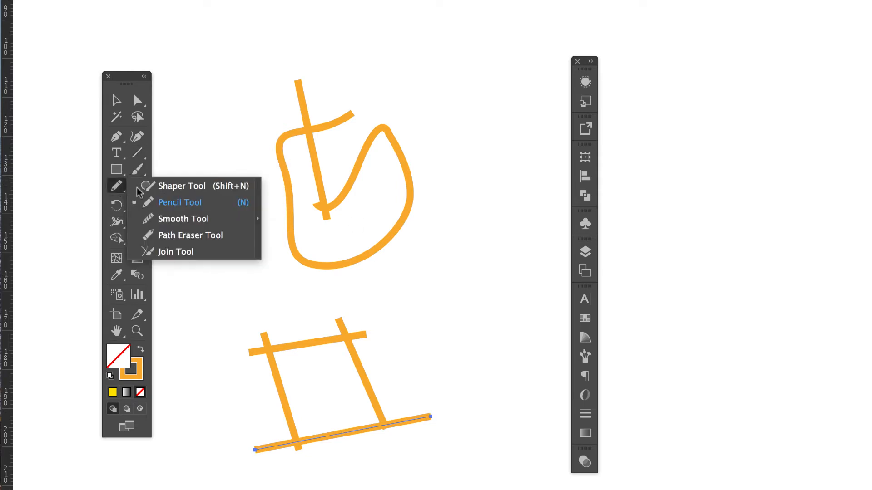
drag(414, 16, 494, 109)
drag(373, 6, 468, 216)
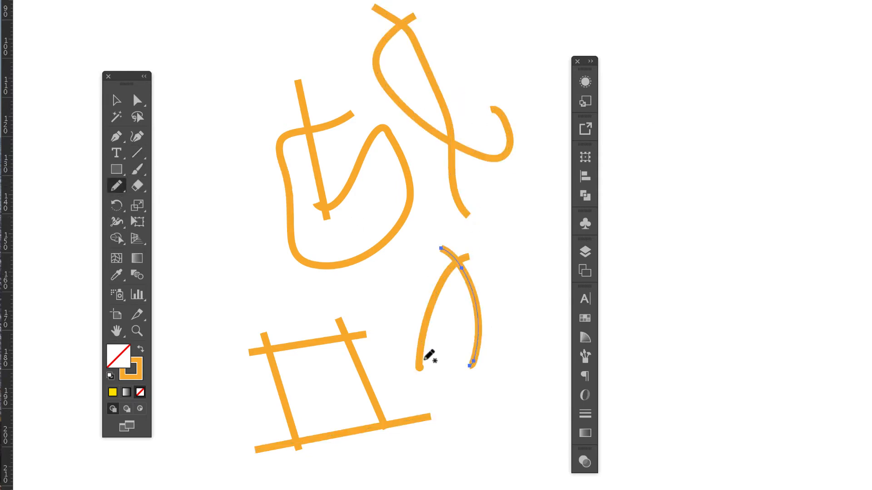
mouse_move(414, 338)
mouse_down()
mouse_move(446, 350)
mouse_move(501, 312)
mouse_move(506, 293)
mouse_up()
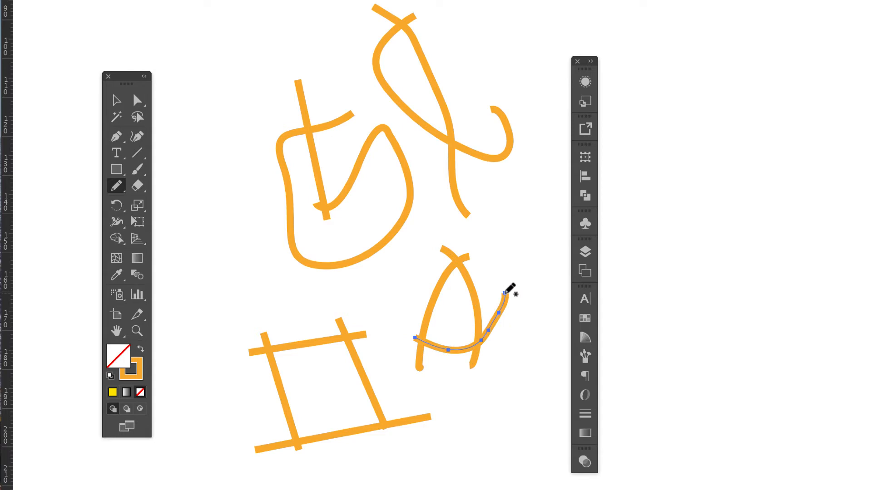
Select the strokes of the A-like shape one at a time to examine them as separate paths.
click(117, 100)
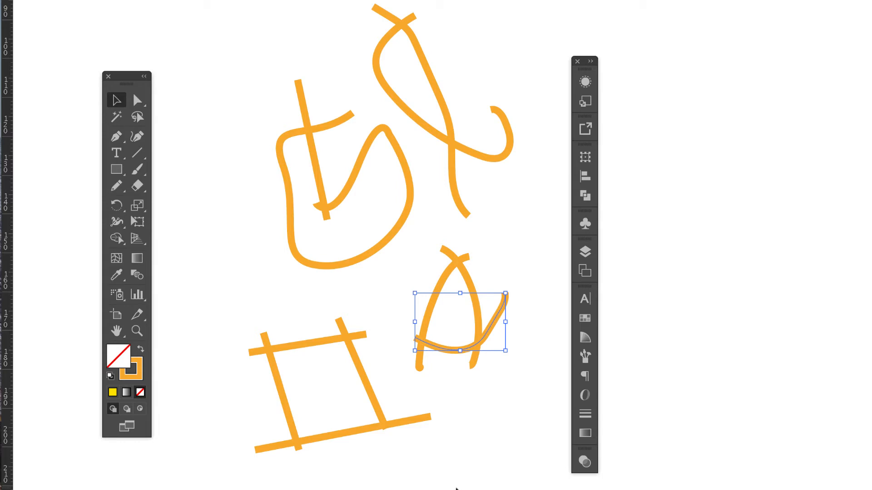
click(480, 308)
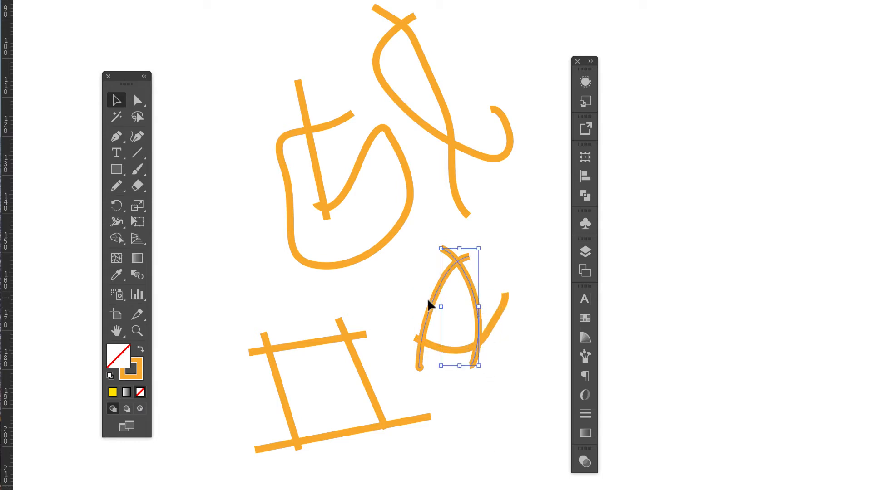
click(430, 303)
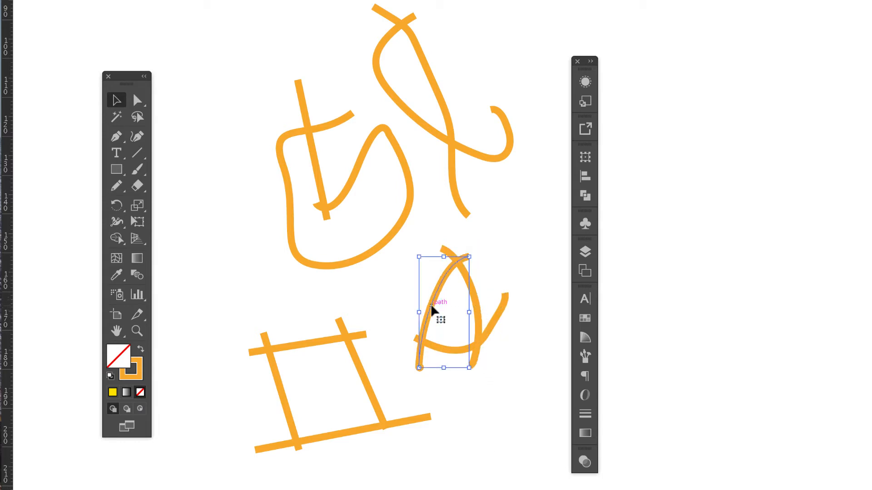
click(458, 410)
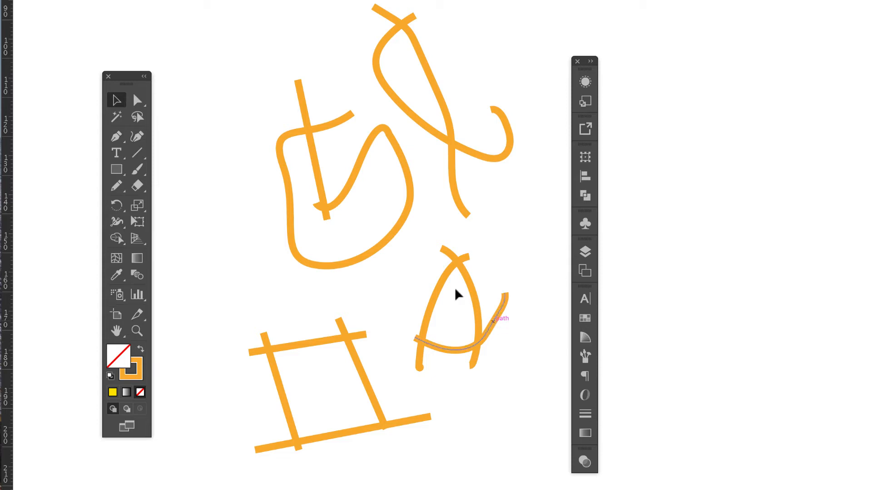
Try filling all three strokes of the A-like shape with the red swatch, and undo the fill.
drag(422, 268, 496, 342)
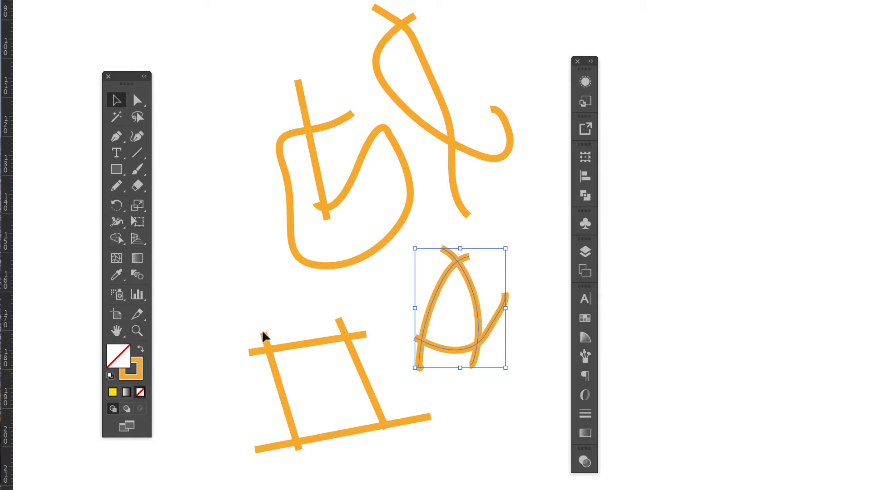
click(586, 319)
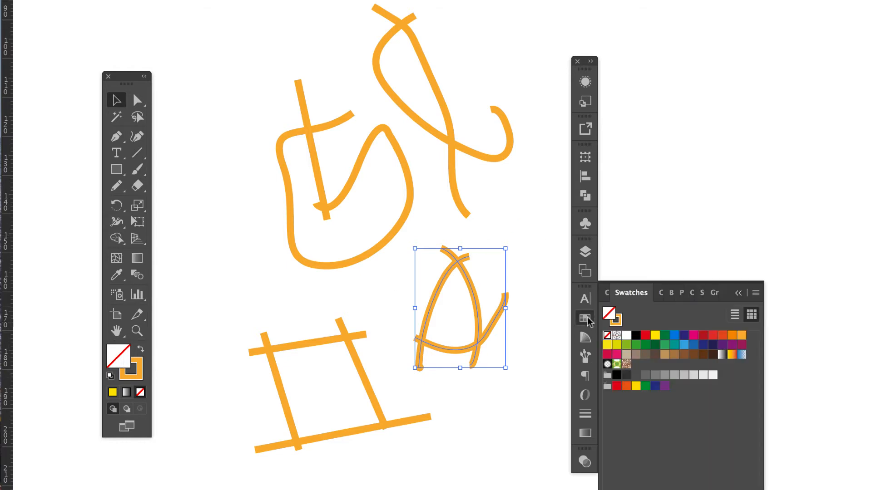
click(645, 335)
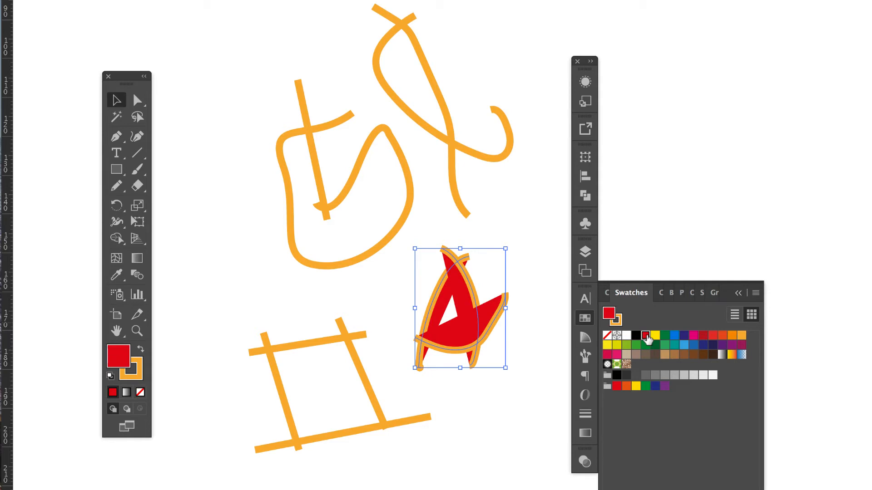
key(super+z)
click(739, 293)
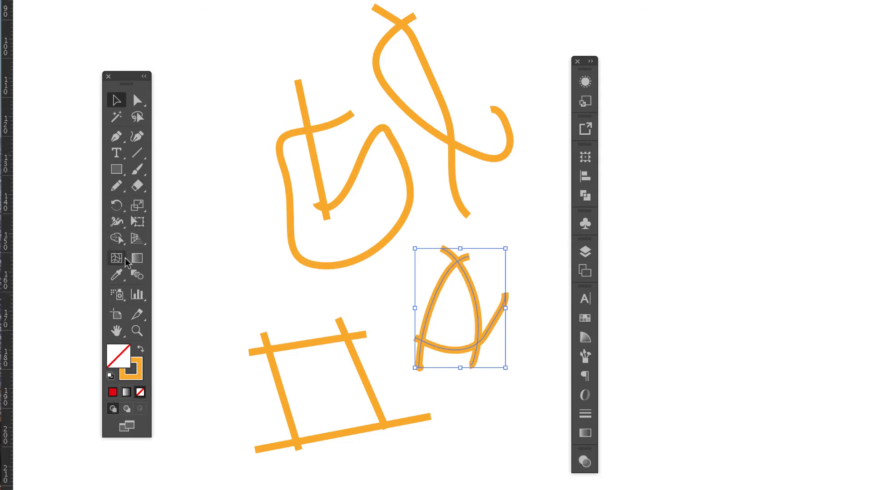
Create a closed shape from the area enclosed by the A-like strokes with the Shape Builder tool.
click(116, 239)
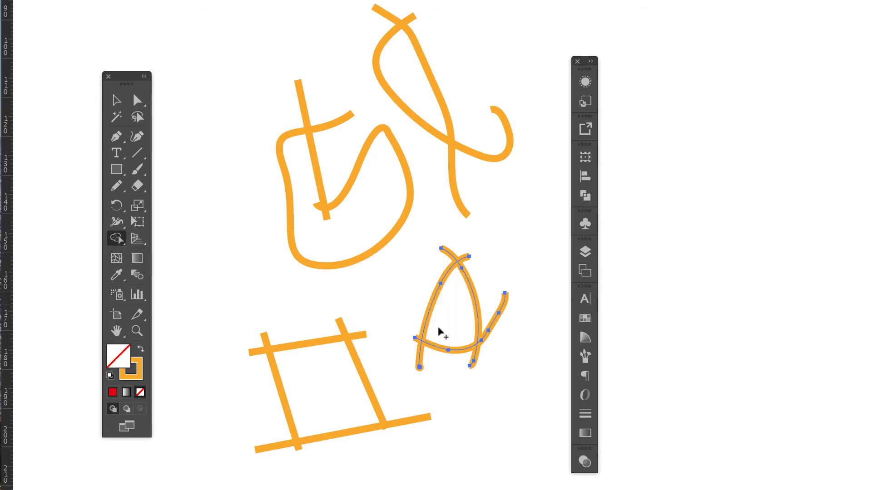
click(437, 348)
drag(457, 292, 504, 349)
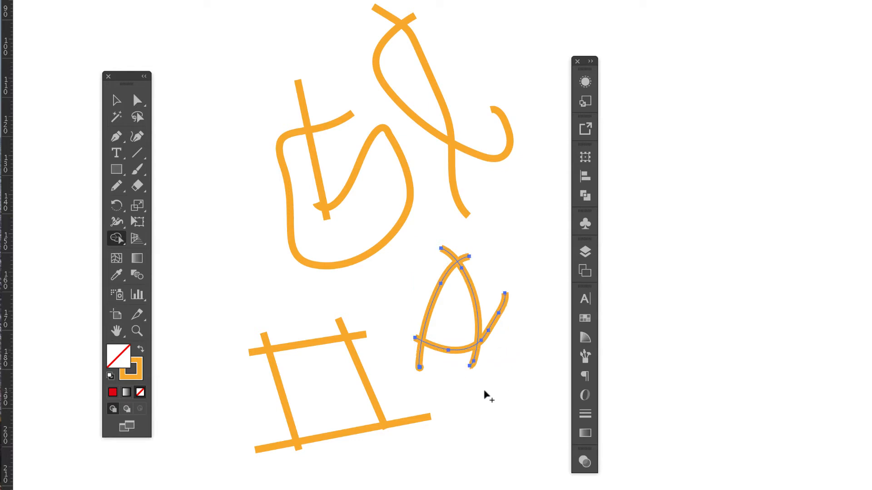
click(454, 303)
Fill the enclosed area of the A-like shape with a light red using the Color Picker.
click(117, 102)
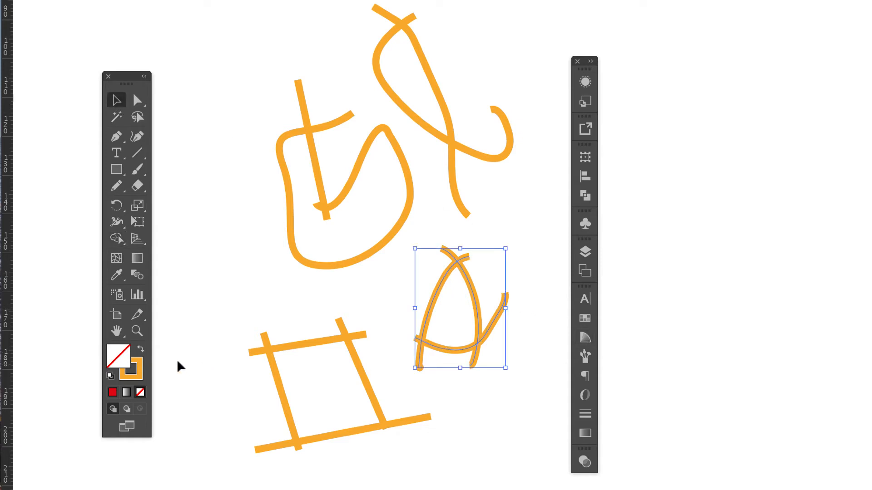
double_click(117, 362)
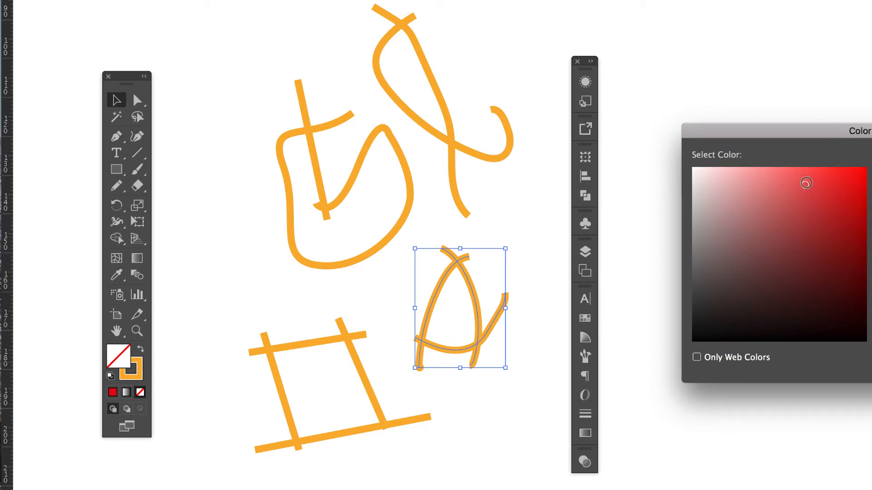
key(Return)
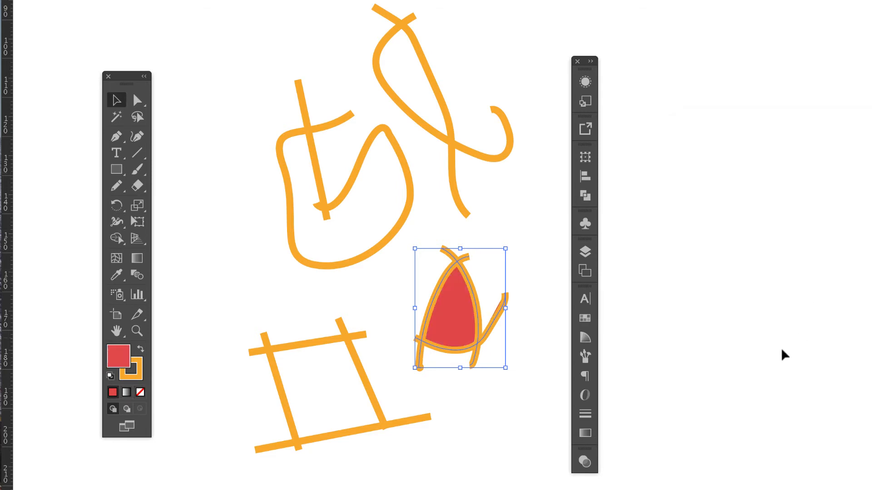
click(492, 470)
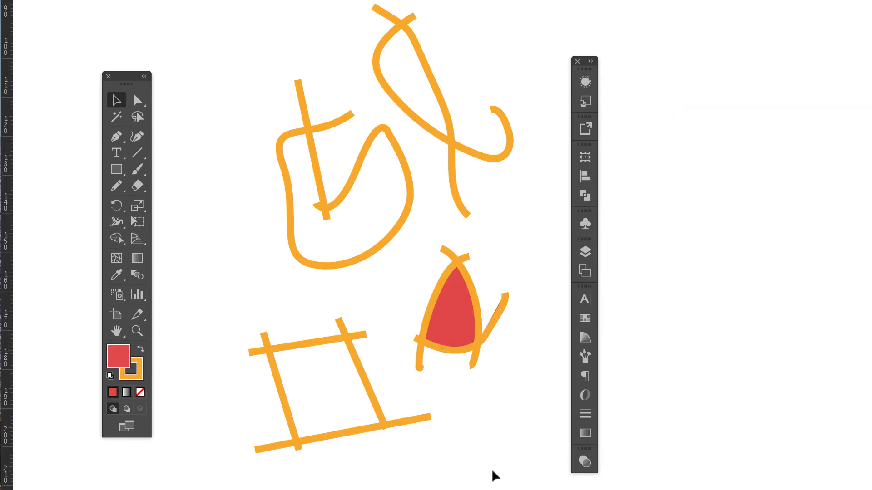
Delete the stray stroke ends projecting beyond the red-filled A-like shape.
click(501, 309)
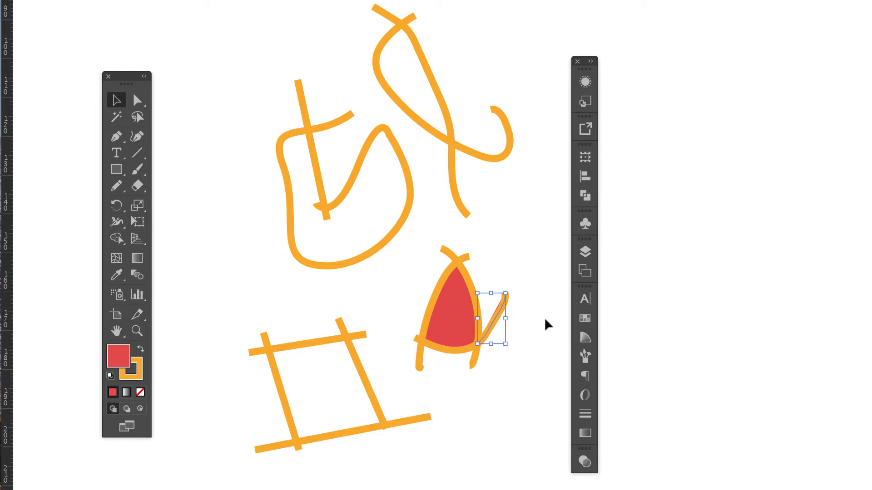
key(Delete)
click(473, 361)
key(Delete)
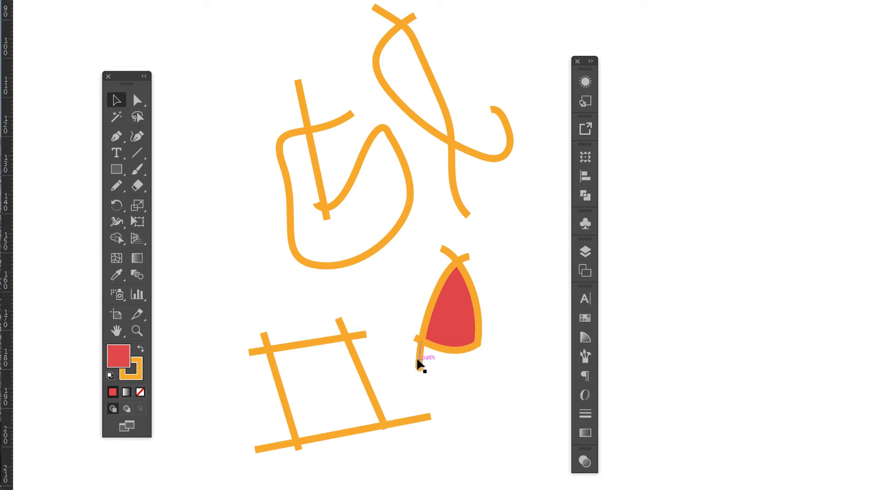
key(Delete)
key(Delete)
Build a closed shape from the quadrilateral's crossing lines with Shape Builder and copy the light red fill from the A-like shape with the Eyedropper.
drag(202, 320, 379, 481)
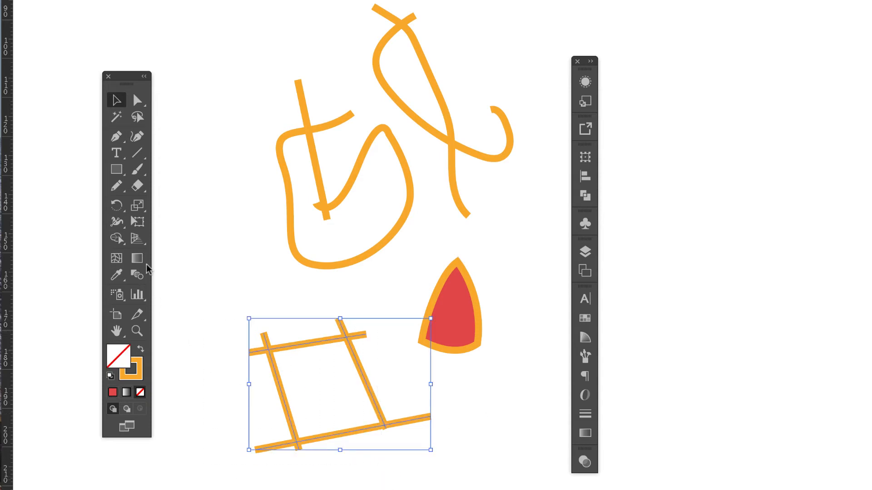
click(116, 238)
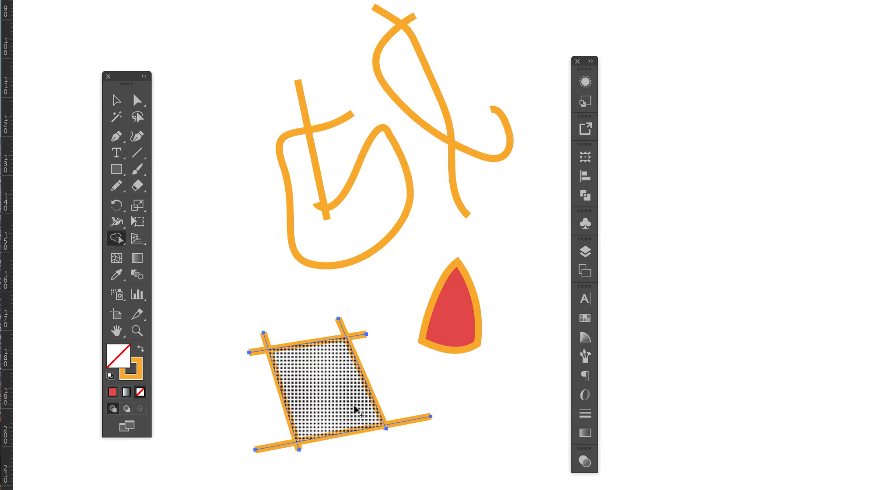
click(331, 399)
click(116, 276)
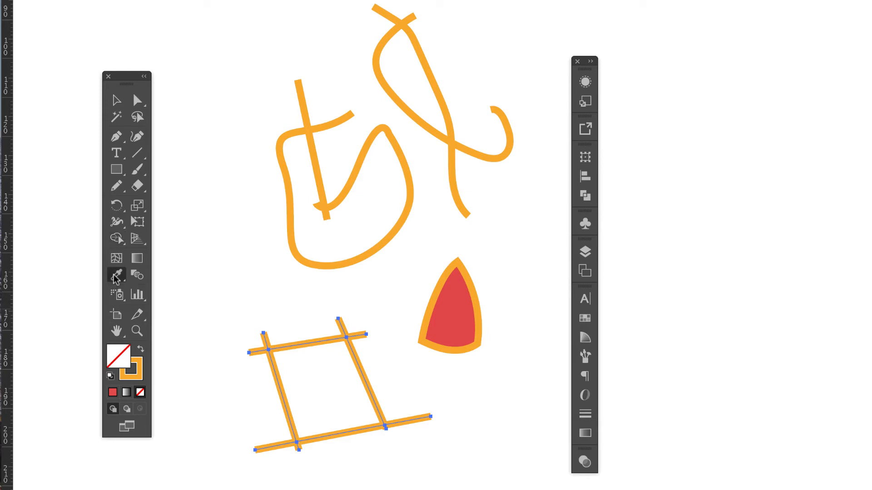
click(455, 312)
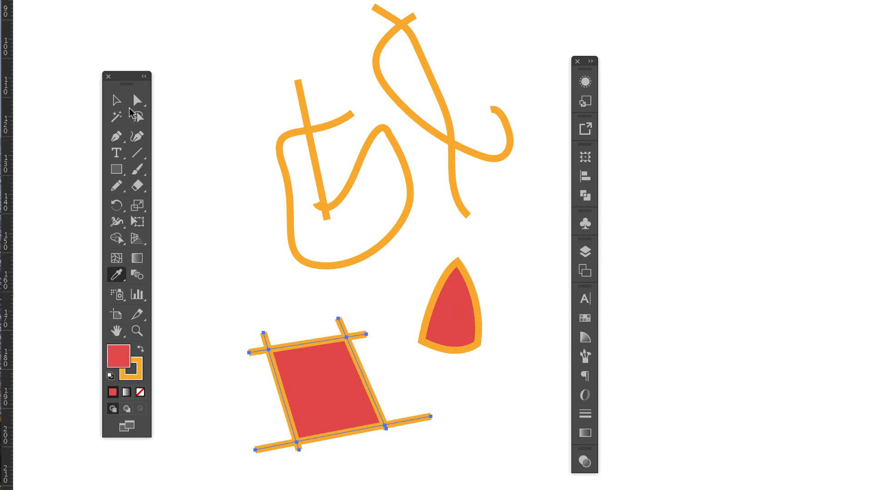
Delete the line ends projecting beyond the corners of the red quadrilateral.
click(116, 101)
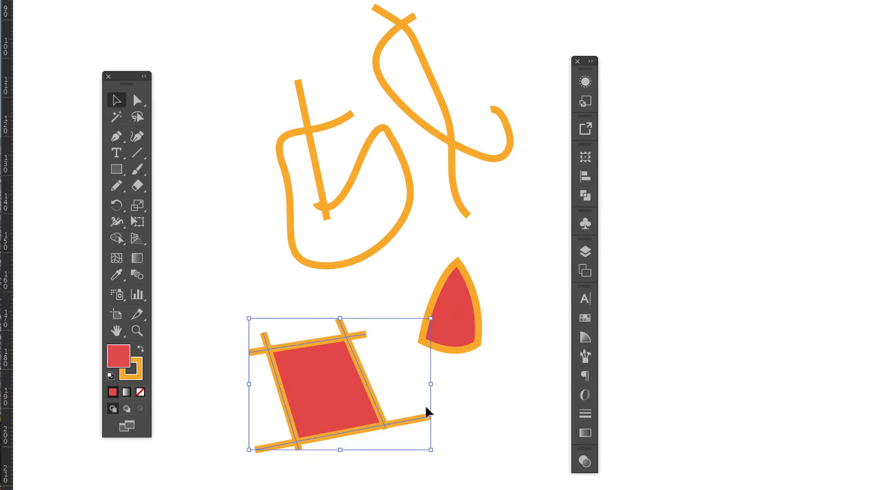
click(429, 370)
click(423, 422)
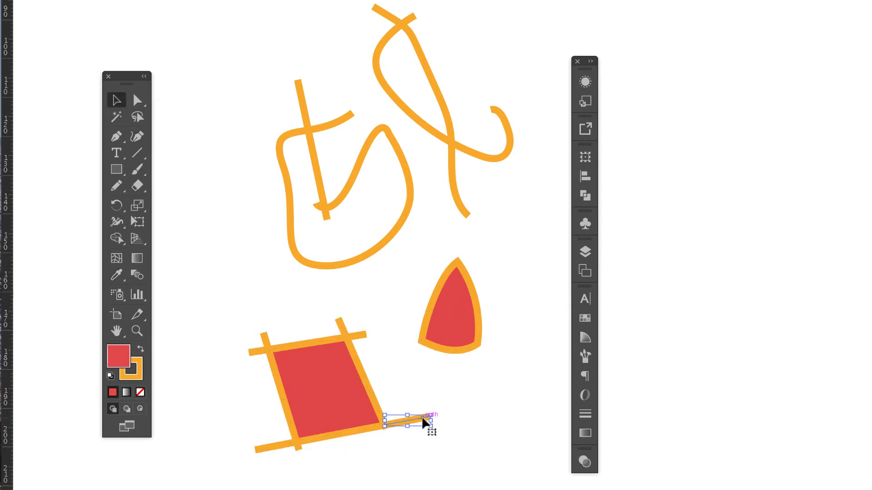
drag(422, 418, 364, 337)
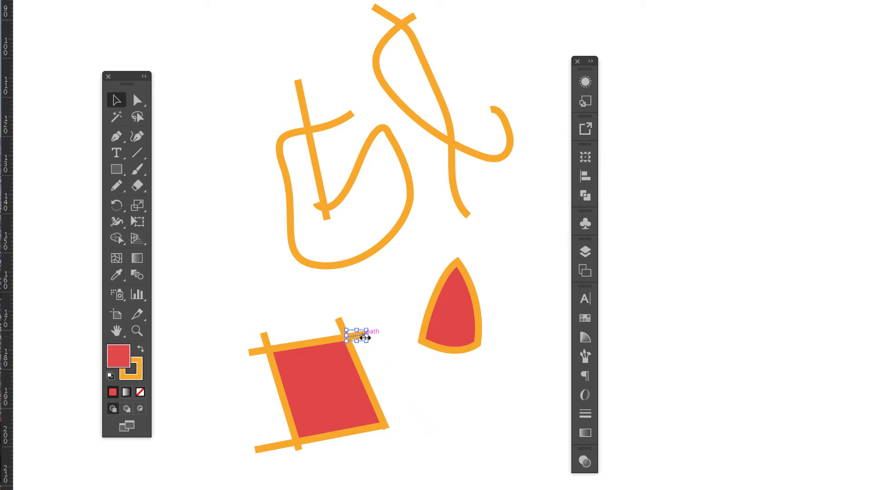
click(339, 322)
key(Delete)
Turn the two upper curved drawings into closed shapes, delete their projecting stroke ends, and fill them with the same light red.
drag(244, 59, 513, 218)
mouse_move(250, 65)
mouse_down()
mouse_move(352, 120)
mouse_move(431, 182)
mouse_up()
key(Delete)
click(467, 214)
key(Delete)
click(413, 16)
key(Delete)
click(112, 393)
Try moving the quadrilateral and both pointed shapes over the large curved shape, and undo the moves.
drag(324, 343, 284, 232)
drag(411, 84, 374, 131)
drag(450, 309, 379, 245)
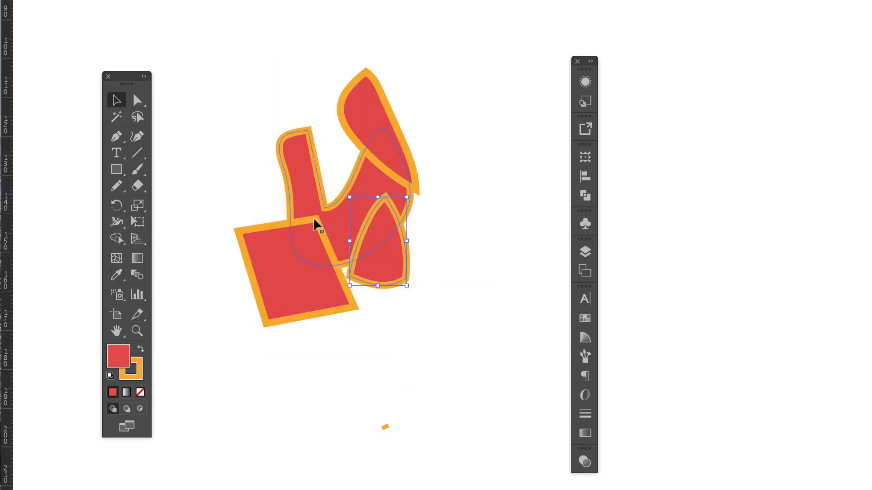
key(super+z)
key(super+z)
key(super+z)
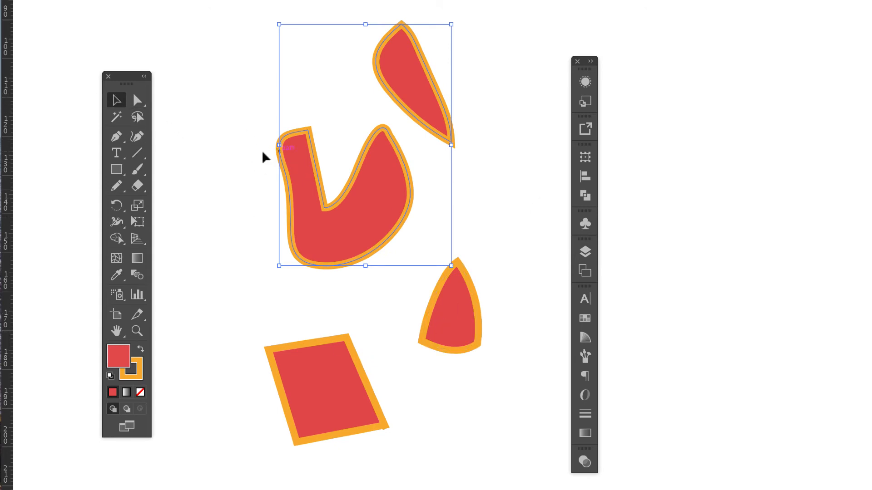
Move the quadrilateral, the upper pointed shape and the lower pointed shape so that each overlaps the large curved shape.
click(228, 141)
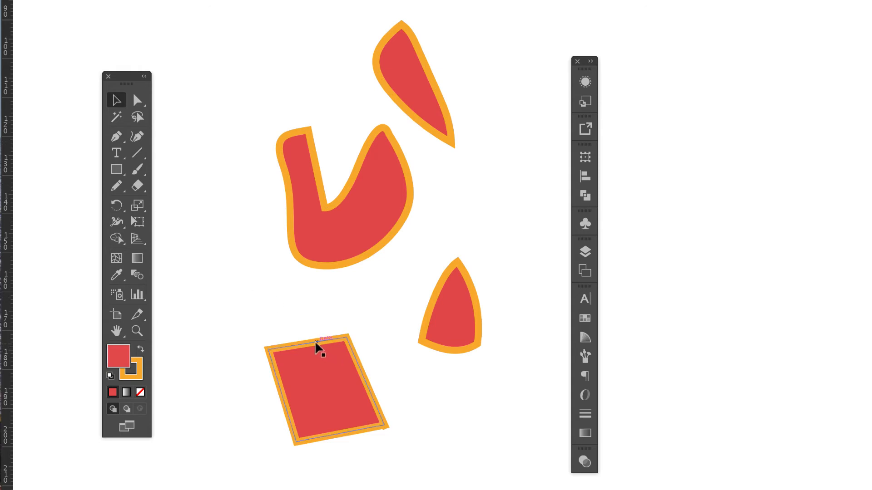
drag(315, 341, 285, 222)
drag(434, 131, 399, 180)
drag(471, 301, 404, 247)
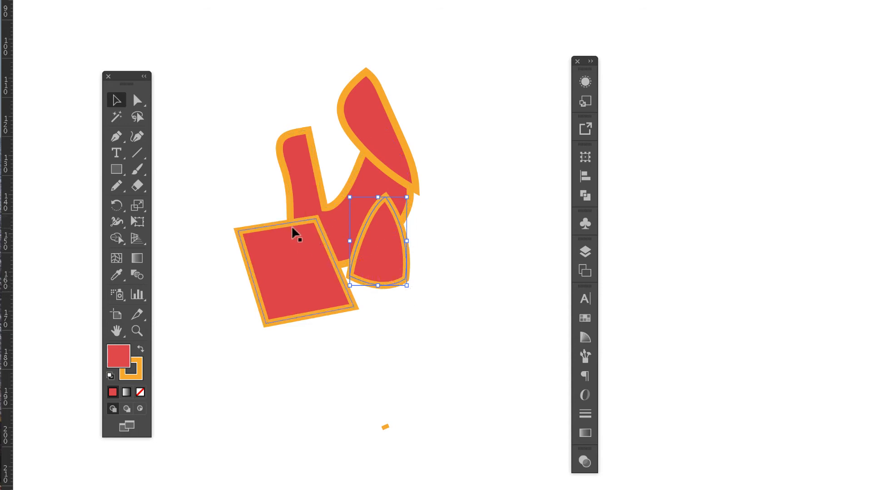
Select all the overlapping red shapes and divide them along their overlaps into separate pieces with the Shape Builder tool.
drag(263, 94, 460, 321)
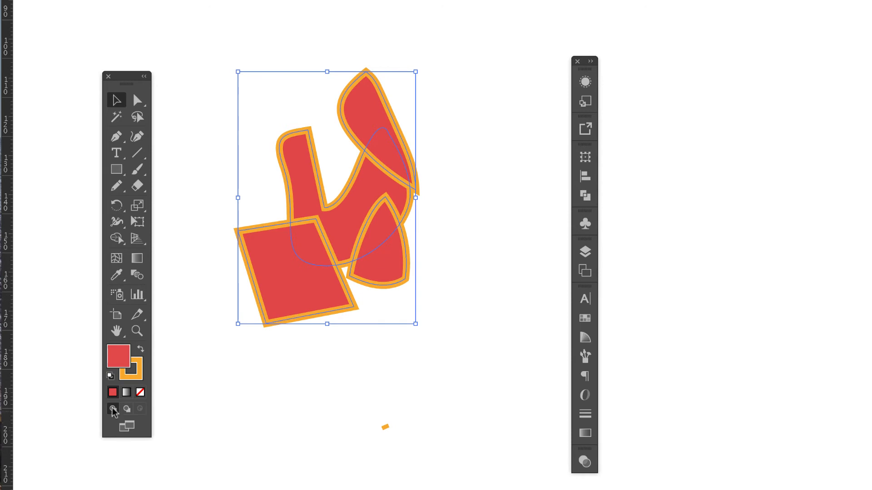
click(117, 238)
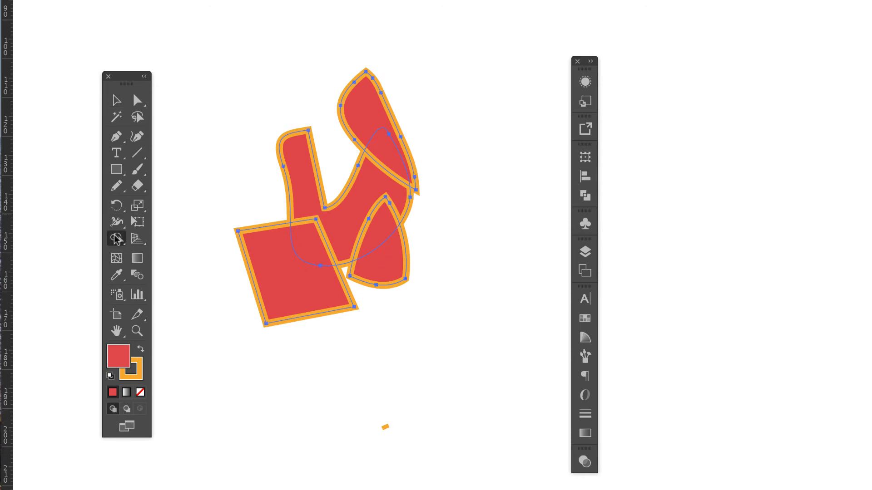
click(273, 282)
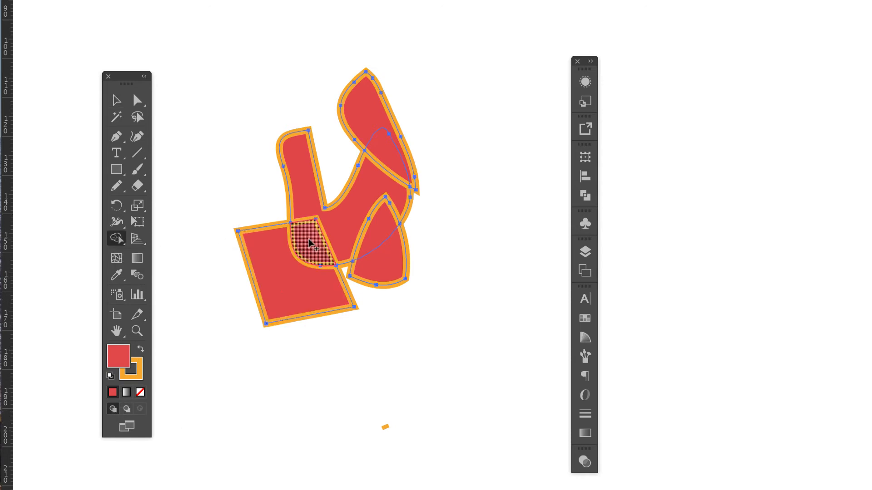
click(308, 194)
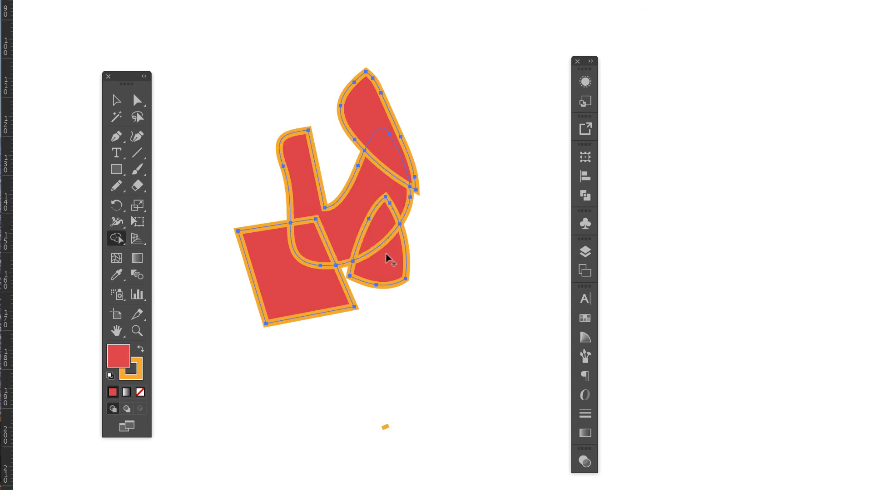
click(370, 116)
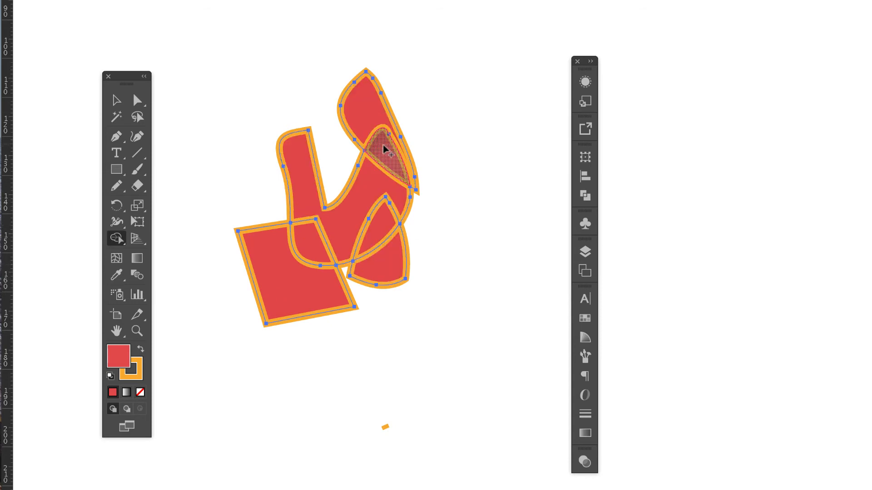
click(259, 45)
Pull the upper pointed pieces, the lower pointed piece, the notched quadrilateral and its overlap piece away from the large curved shape.
drag(383, 86, 389, 27)
drag(401, 162, 471, 192)
drag(386, 261, 459, 323)
drag(291, 277, 276, 327)
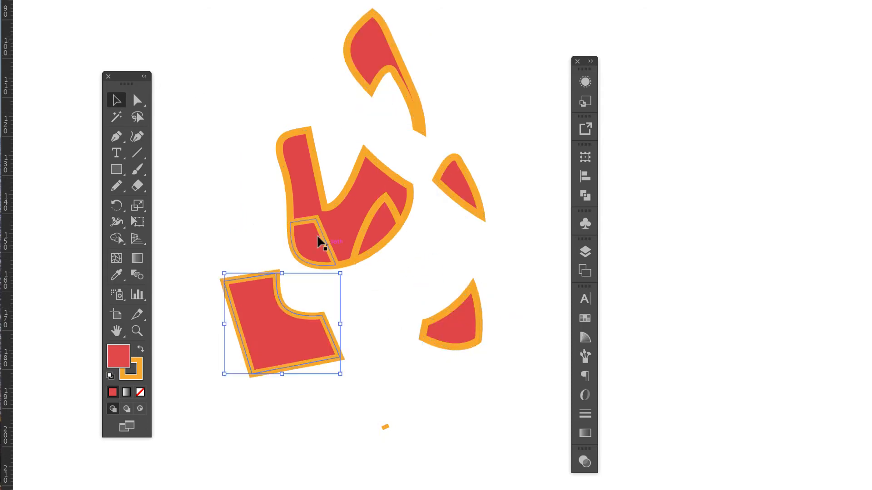
drag(318, 238, 358, 293)
Try moving the remaining pointed overlap piece and the main curved piece apart, and undo these moves.
drag(384, 225, 435, 244)
drag(332, 207, 320, 182)
click(438, 421)
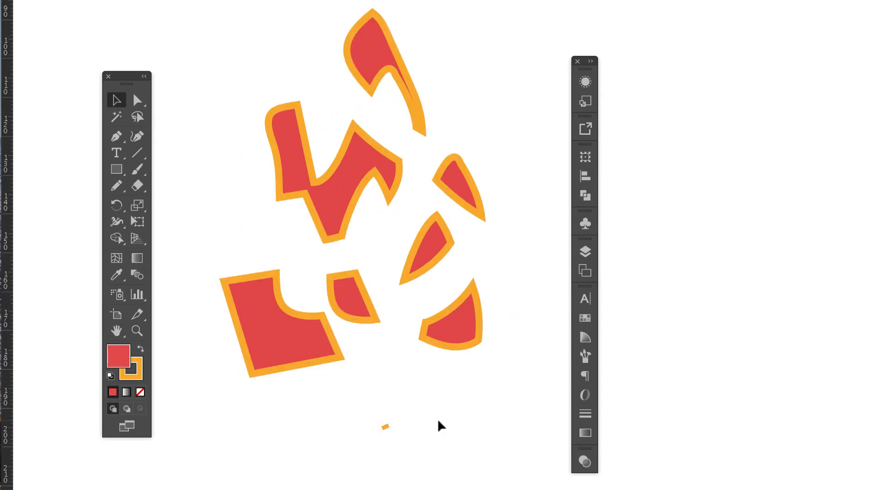
key(ctrl+z)
key(ctrl+z)
key(ctrl+z)
key(ctrl+z)
key(ctrl+z)
key(ctrl+z)
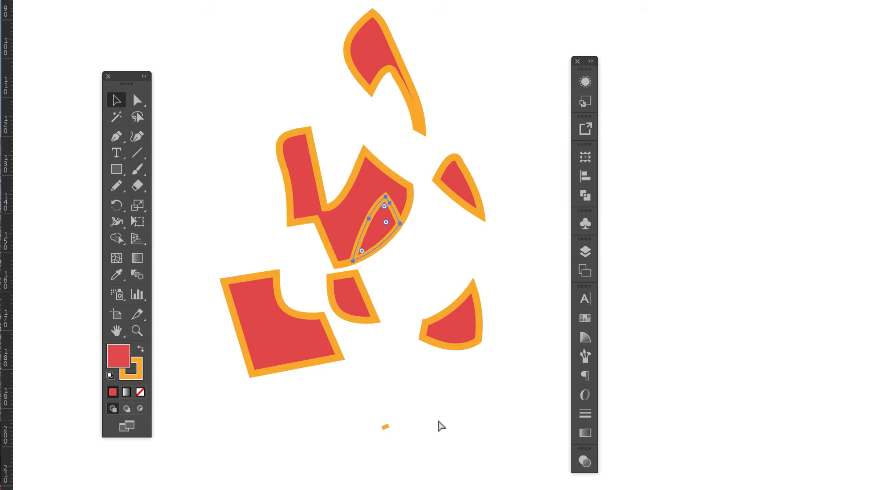
Undo the moves of the separated pieces back to their overlapping arrangement.
key(ctrl+z)
key(ctrl+z)
key(ctrl+z)
key(ctrl+z)
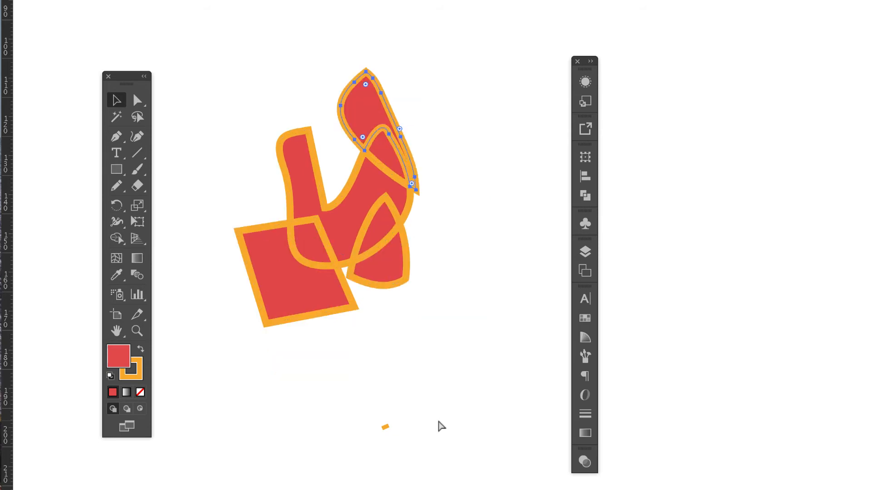
Recolour the divided pieces from the swatches: upper pointed piece yellow, lower pointed piece dark blue, quadrilateral magenta, its overlap with the curved shape green.
click(585, 318)
click(656, 336)
click(381, 264)
click(684, 335)
click(291, 286)
click(694, 336)
click(386, 157)
click(336, 227)
click(646, 386)
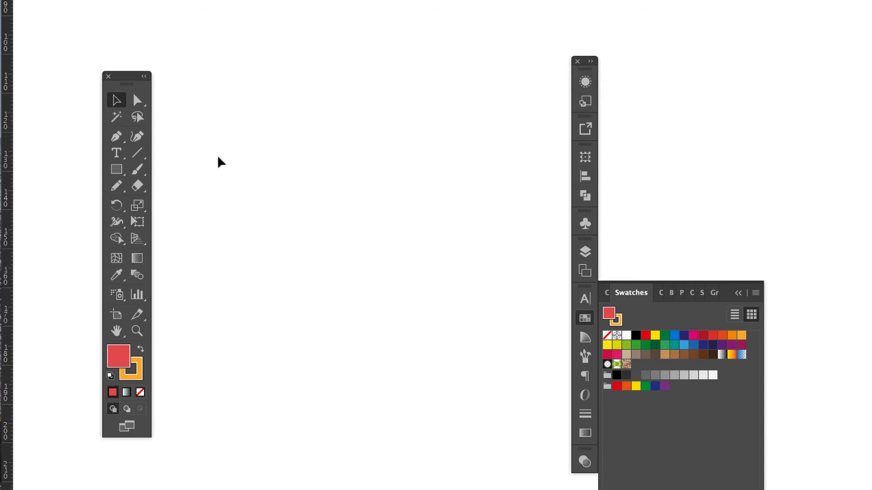
Draw three open paths: a slanted straight line, a wavy Paintbrush stroke below it and a nearly straight Pencil path between them.
click(137, 153)
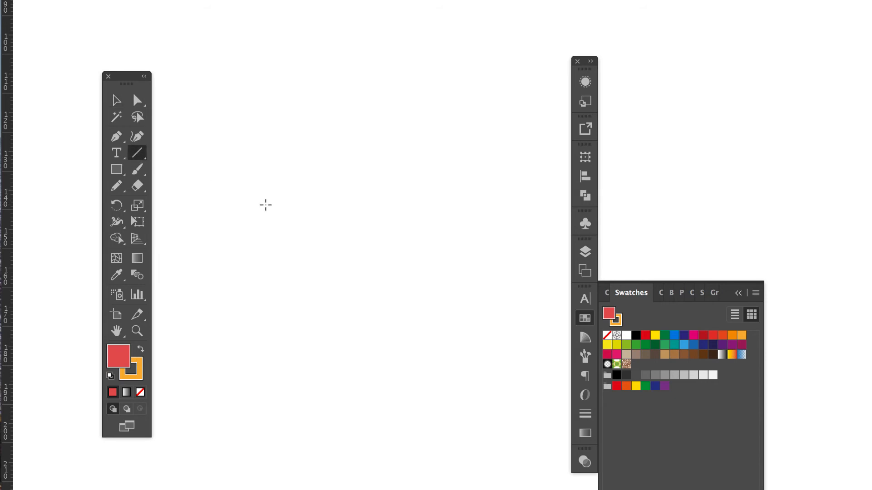
drag(242, 204, 378, 153)
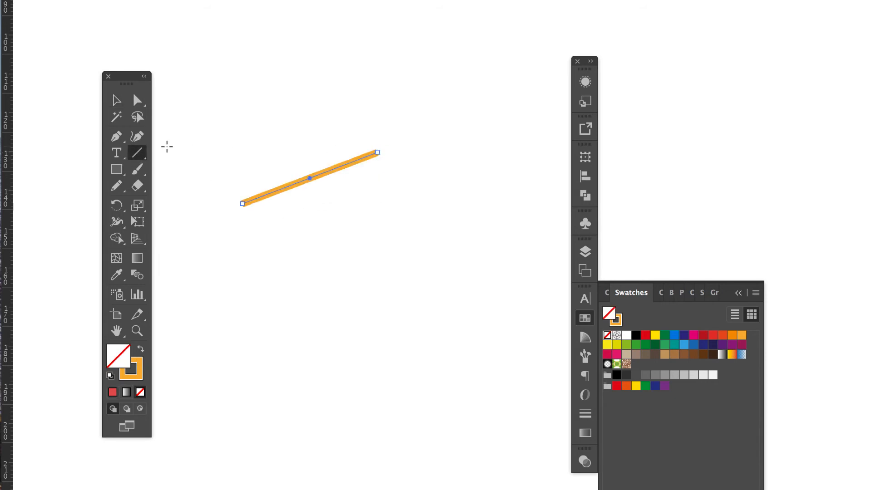
click(137, 169)
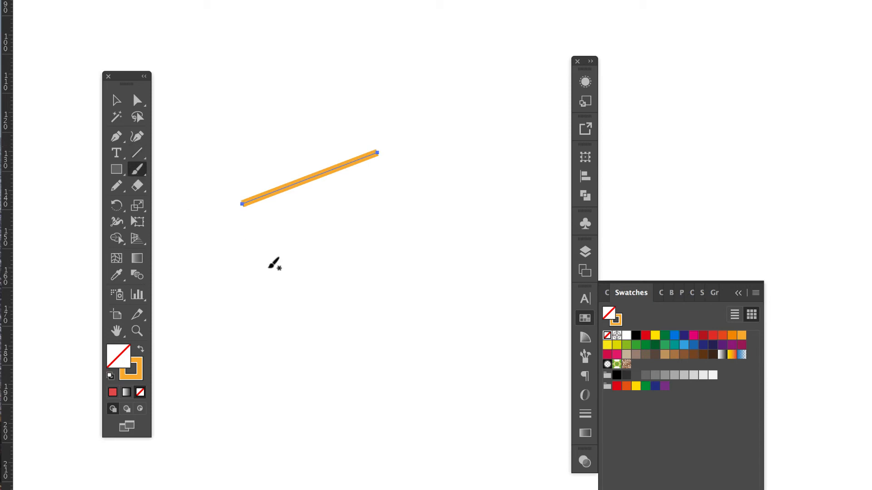
mouse_move(255, 268)
mouse_down()
mouse_move(307, 231)
mouse_move(382, 323)
mouse_move(455, 268)
mouse_up()
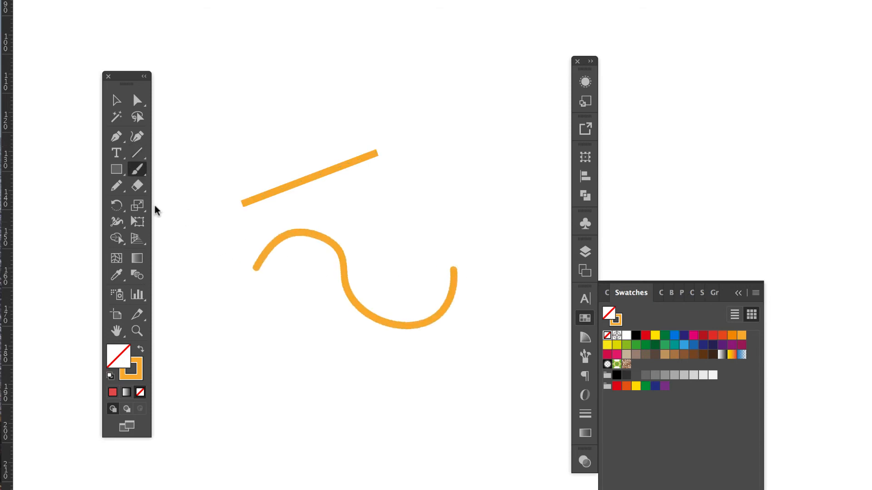
click(119, 188)
drag(243, 228, 396, 218)
Select all three open paths and set their stroke weight to 10 pt.
click(116, 100)
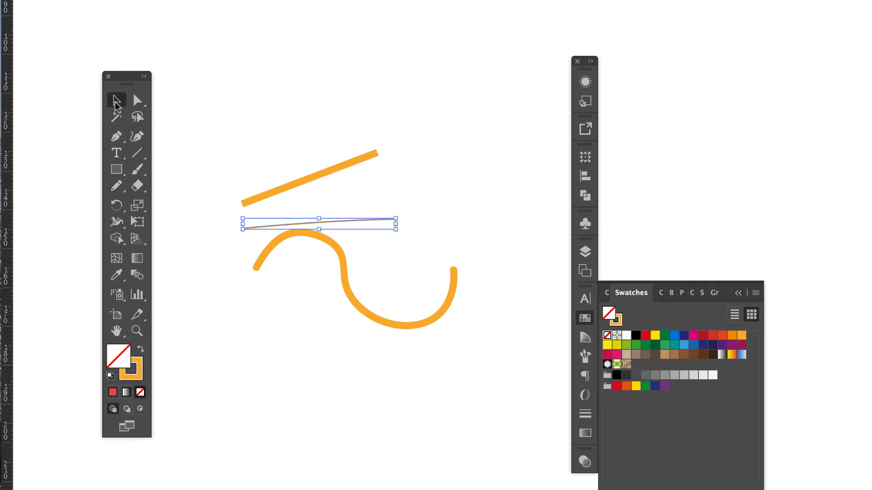
click(284, 299)
drag(295, 133, 375, 355)
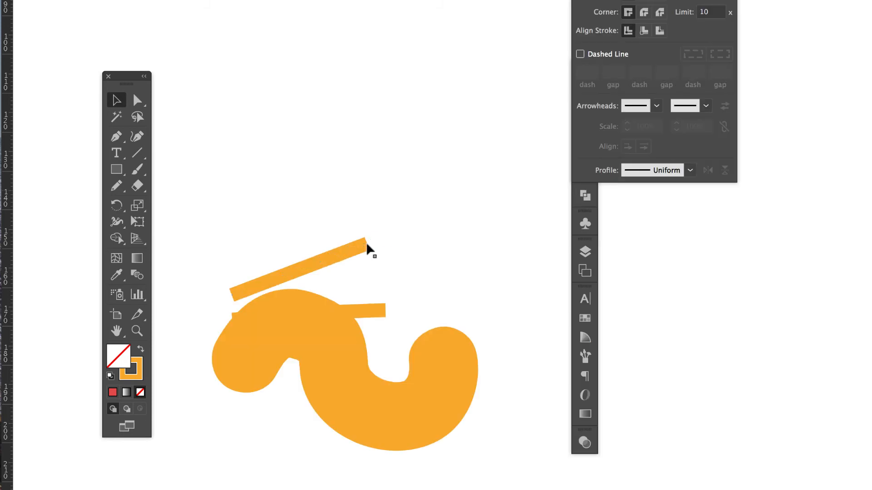
Move the slanted line and the nearly straight path up, and draw a wavy Pencil path above the thick brush stroke.
drag(370, 247, 377, 87)
drag(373, 320, 385, 171)
click(125, 192)
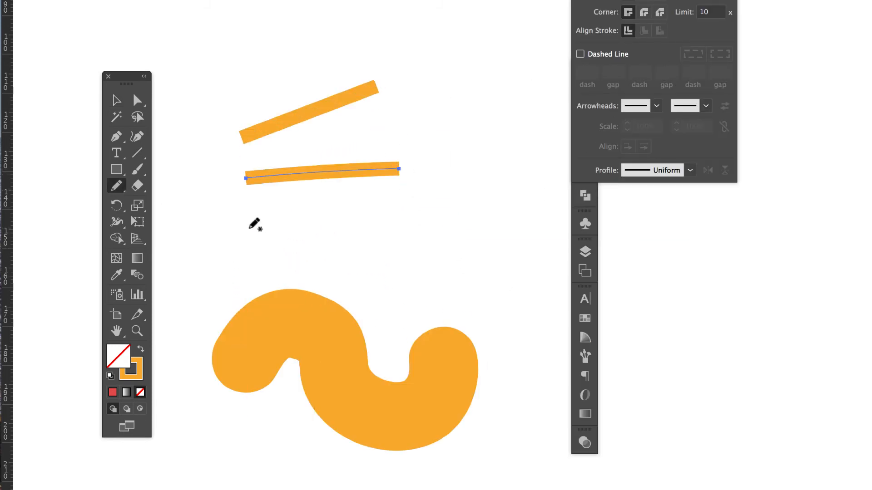
mouse_move(249, 227)
mouse_down()
mouse_move(358, 240)
mouse_move(426, 264)
mouse_move(435, 222)
mouse_up()
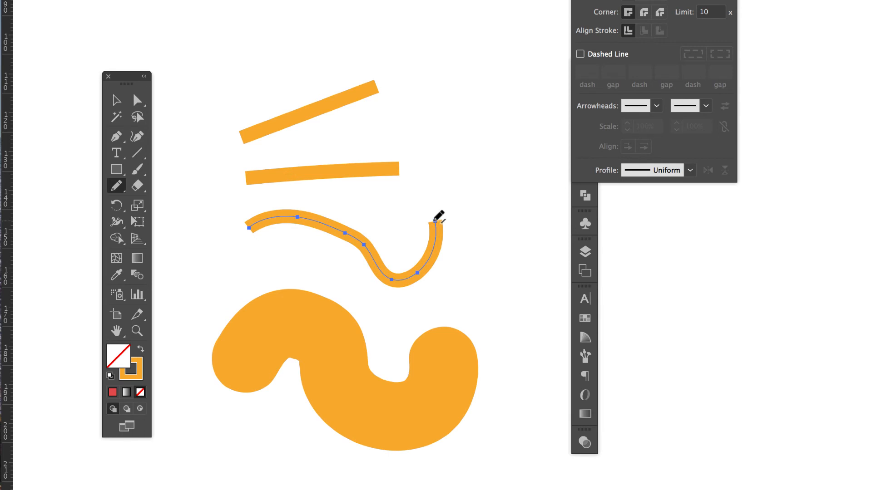
Select the slanted line and both pencil paths and set their stroke weight to 40 pt.
click(116, 100)
drag(429, 54, 447, 268)
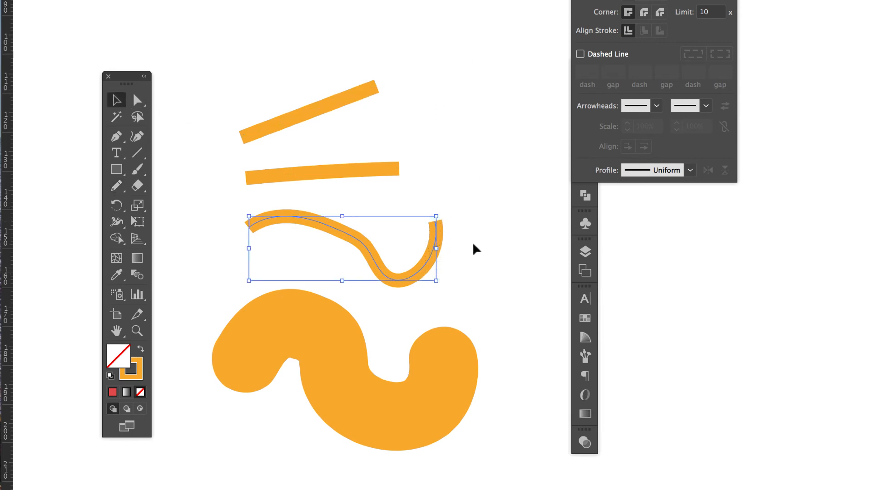
mouse_move(254, 37)
mouse_down()
mouse_move(407, 228)
mouse_move(459, 249)
mouse_up()
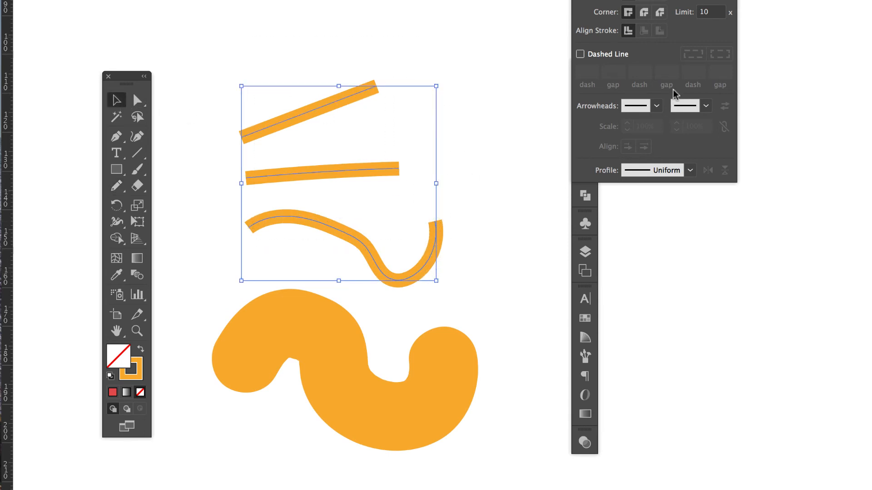
click(678, 0)
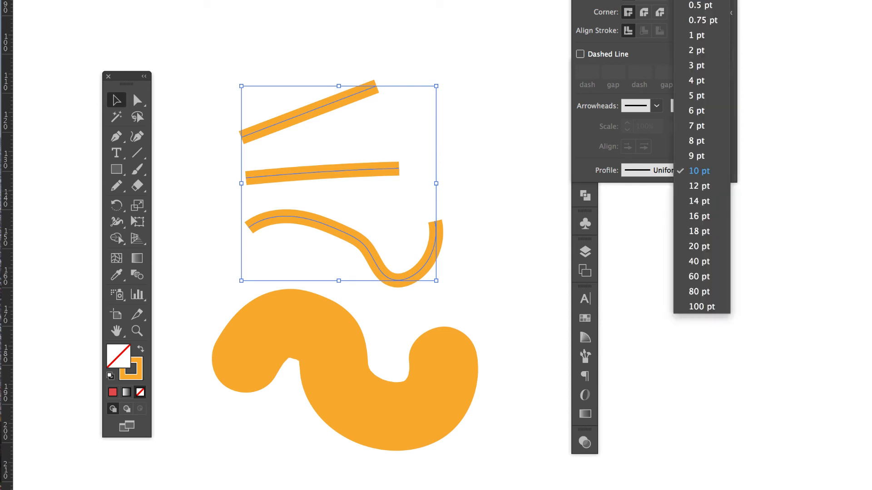
click(699, 261)
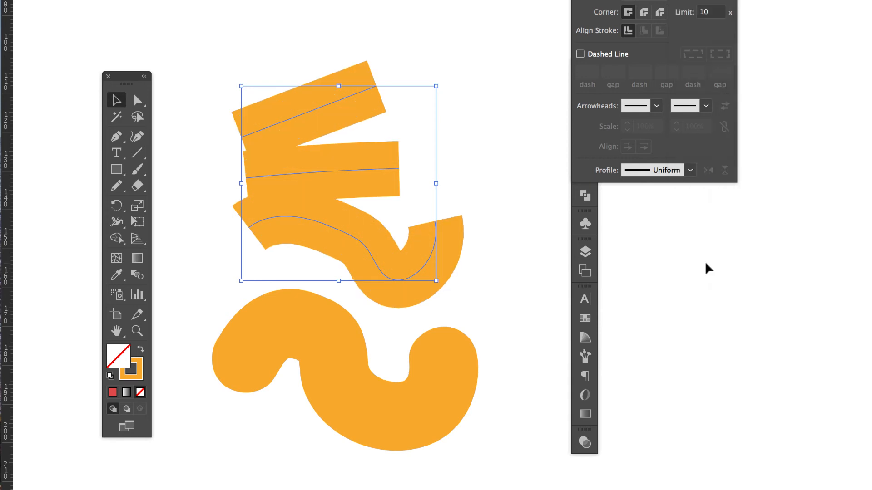
Move the slanted strip and the nearly straight strip up so that all four thick strokes are clear of each other.
click(437, 27)
click(323, 107)
drag(323, 107, 340, 71)
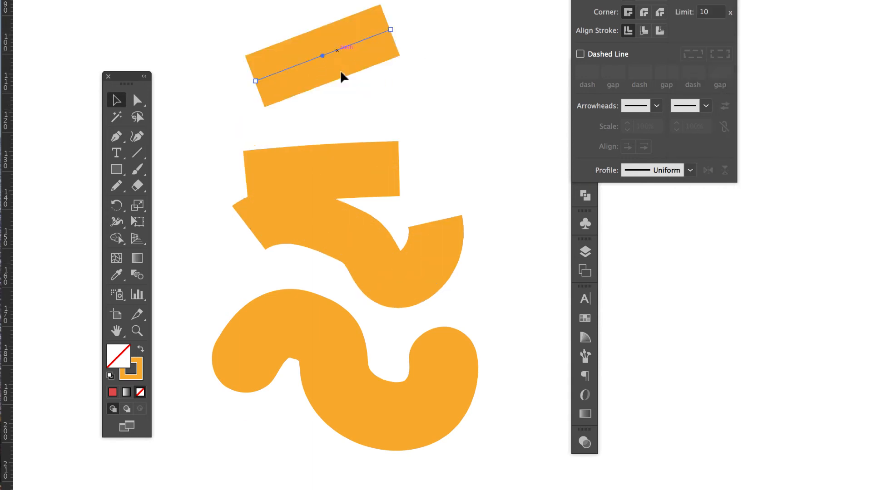
drag(357, 159, 427, 107)
mouse_move(365, 168)
mouse_down()
mouse_move(399, 123)
mouse_move(445, 121)
mouse_up()
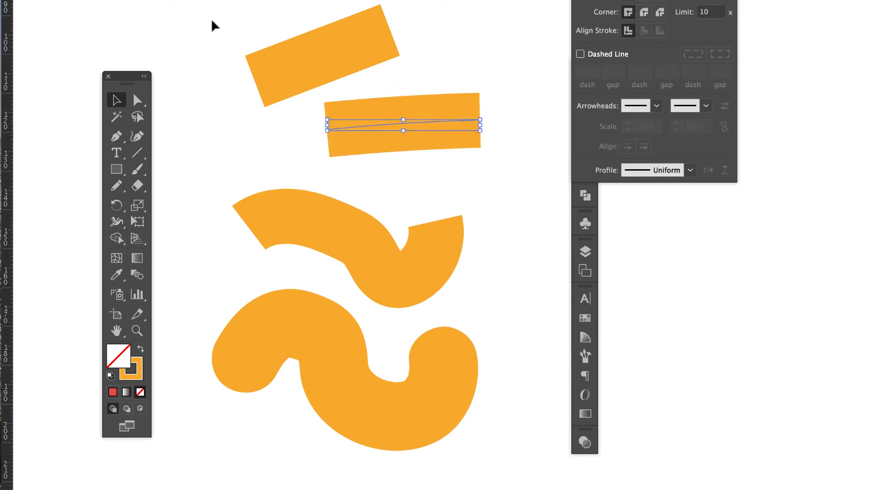
Select all four thick strokes and convert them to filled shapes with Outline Stroke.
mouse_move(209, 10)
mouse_down()
mouse_move(418, 255)
mouse_move(432, 462)
mouse_move(441, 464)
mouse_up()
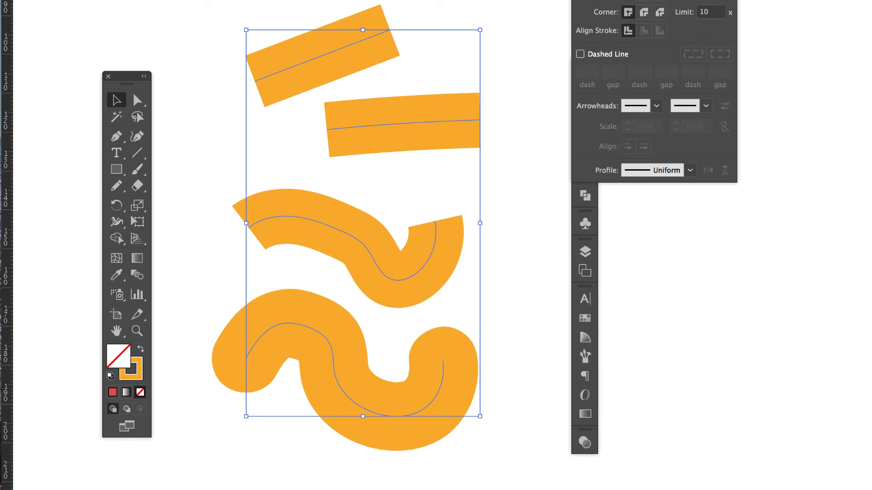
click(175, 0)
mouse_move(243, 80)
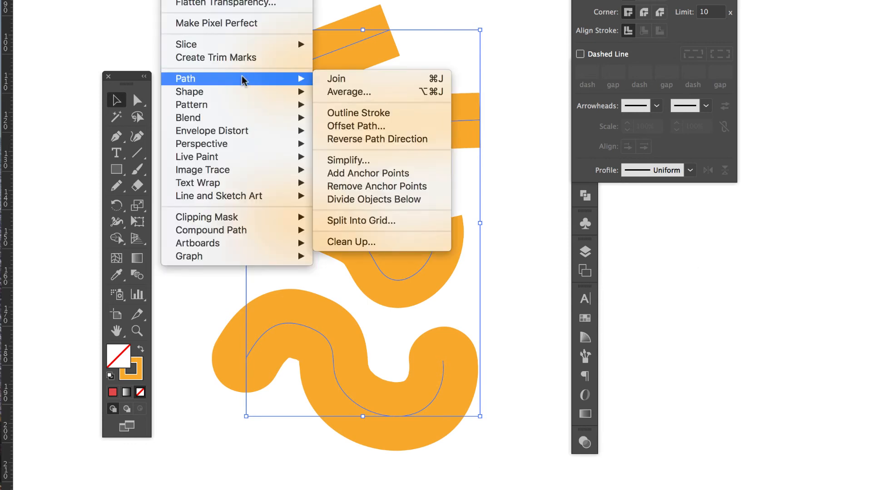
click(374, 114)
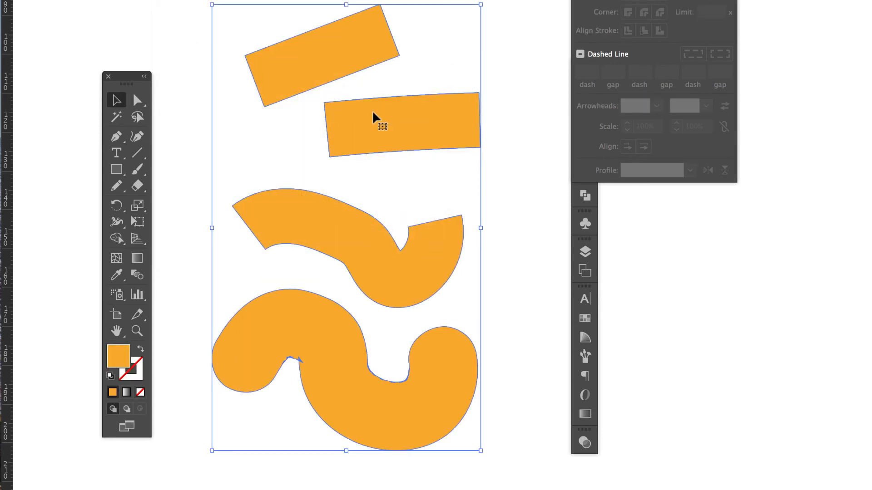
Move the slanted rectangle and both wavy shapes so that they overlap each other and the nearly straight strip.
click(364, 82)
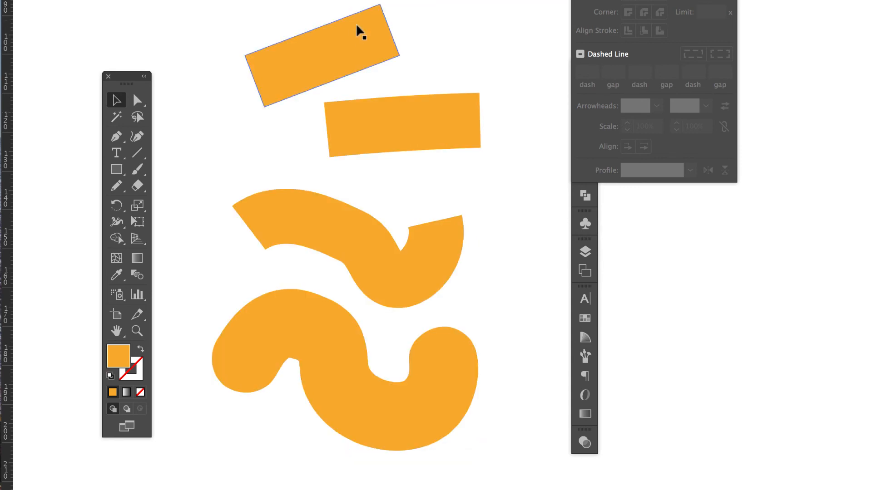
click(352, 27)
mouse_move(344, 43)
mouse_down()
mouse_move(443, 54)
mouse_move(444, 72)
mouse_up()
mouse_move(294, 207)
mouse_down()
mouse_move(269, 163)
mouse_move(253, 35)
mouse_move(264, 15)
mouse_move(265, 47)
mouse_up()
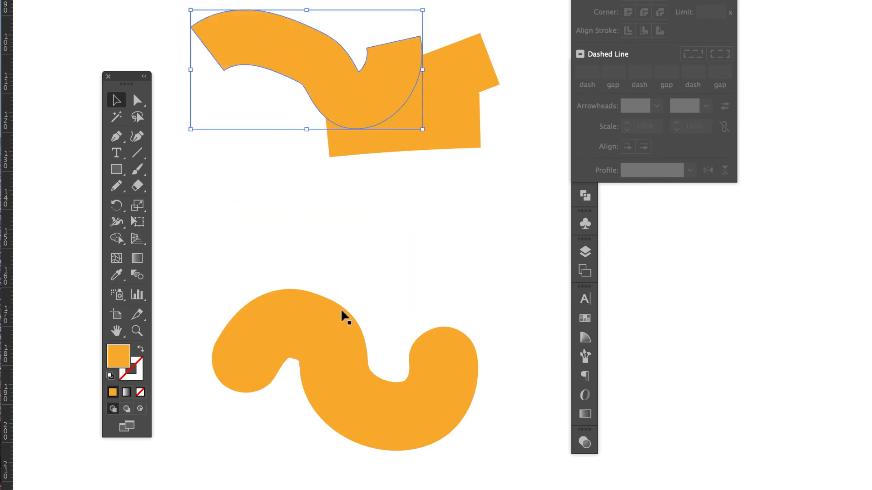
mouse_move(336, 360)
mouse_down()
mouse_move(352, 168)
mouse_move(381, 157)
mouse_move(359, 150)
mouse_move(373, 156)
mouse_up()
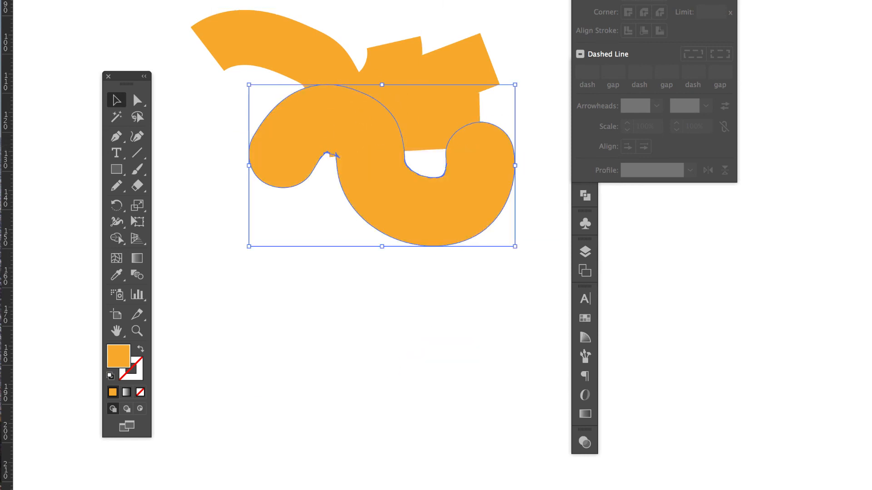
Select all the overlapping orange shapes and split them along their overlaps with the Pathfinder Divide operation.
drag(276, 2, 461, 286)
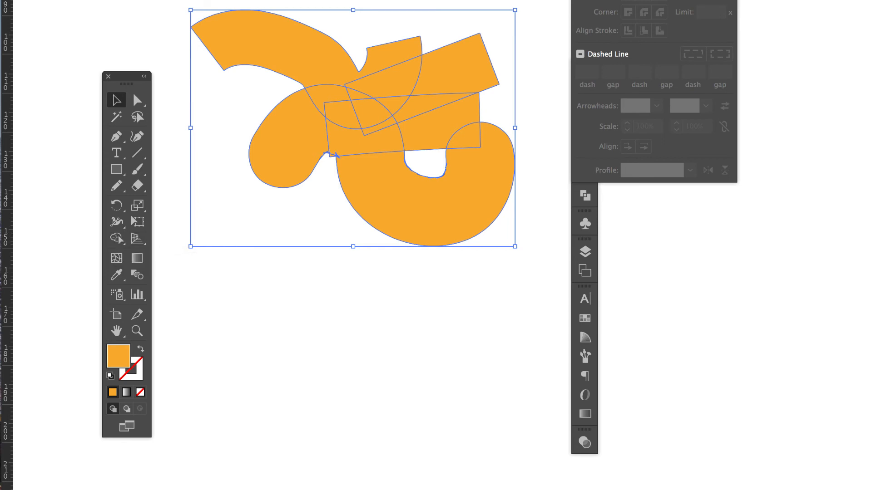
click(371, 1)
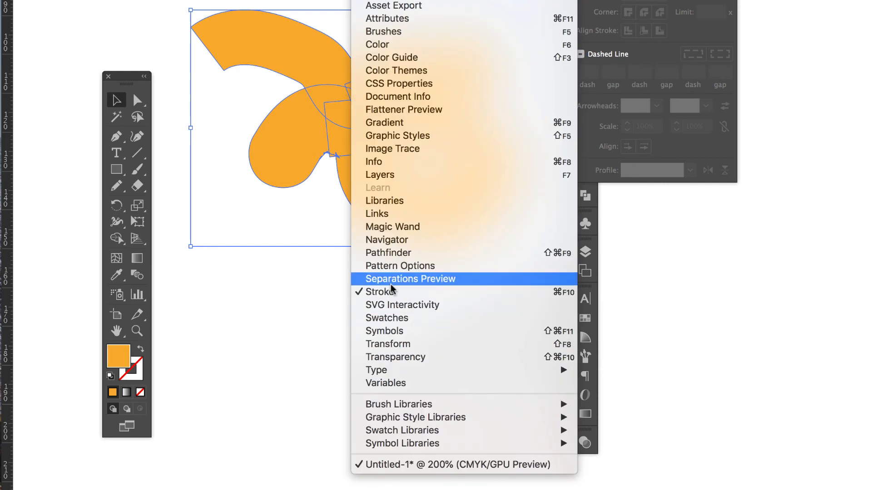
click(383, 254)
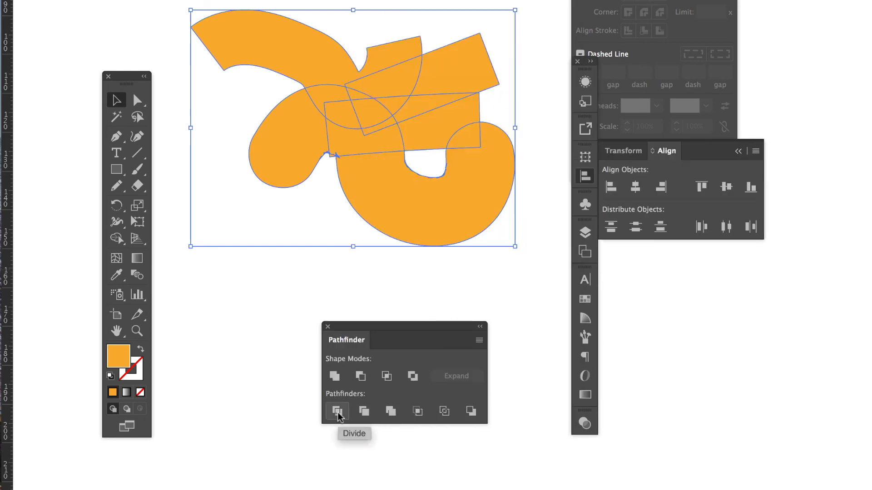
click(338, 414)
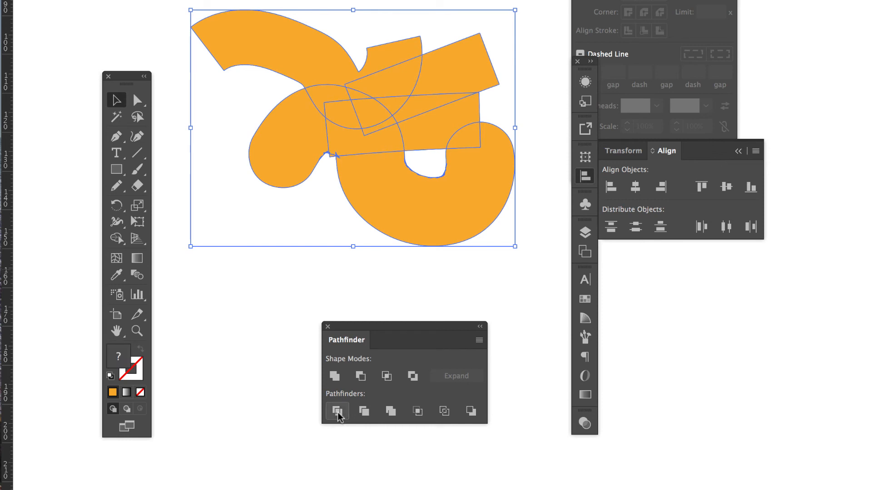
click(362, 270)
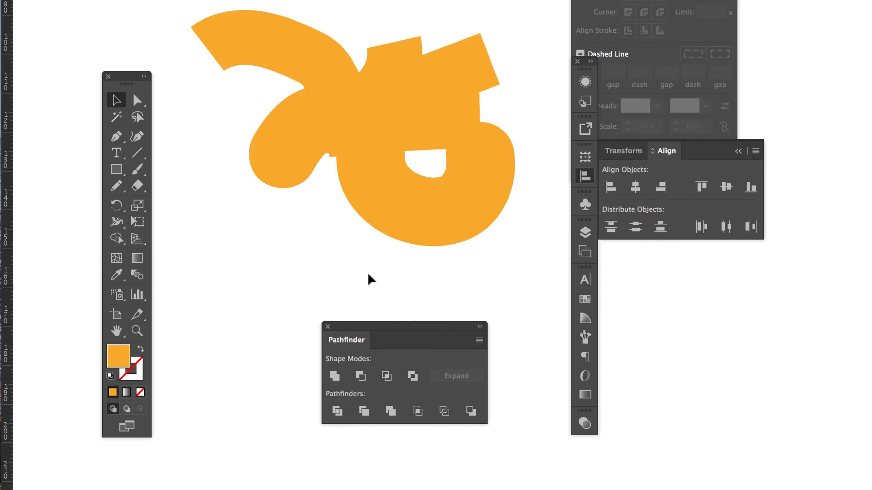
Ungroup the divided orange artwork into individual pieces.
click(440, 221)
right_click(440, 223)
click(475, 338)
click(454, 273)
Pull the divided orange pieces apart from one another.
drag(443, 199, 430, 237)
drag(282, 145, 249, 173)
drag(318, 72, 297, 13)
drag(421, 67, 450, 25)
drag(411, 116, 497, 123)
drag(357, 142, 323, 160)
drag(383, 110, 411, 102)
drag(333, 161, 367, 180)
Delete all the orange pieces and place a point-text object with the Type tool.
drag(251, 2, 503, 276)
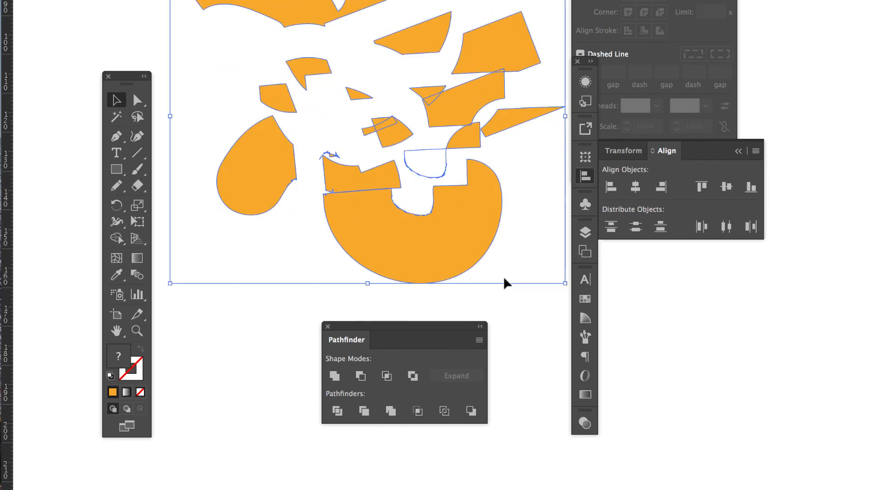
key(Delete)
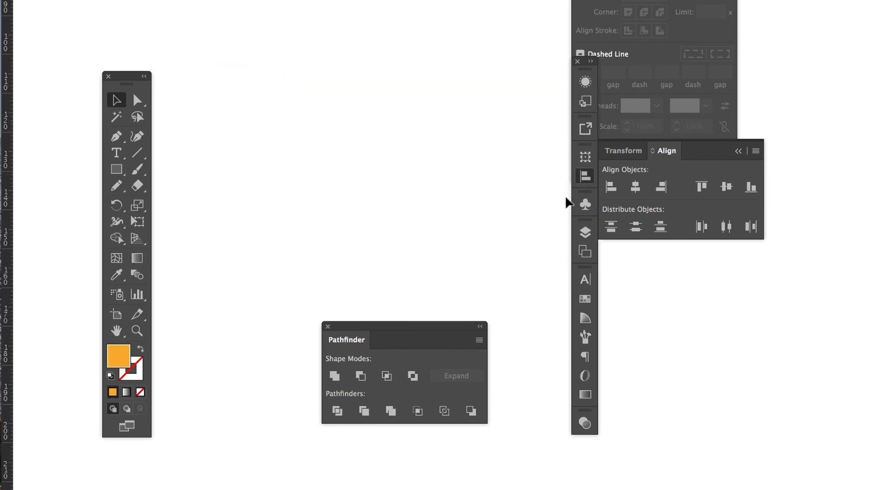
click(116, 153)
click(272, 74)
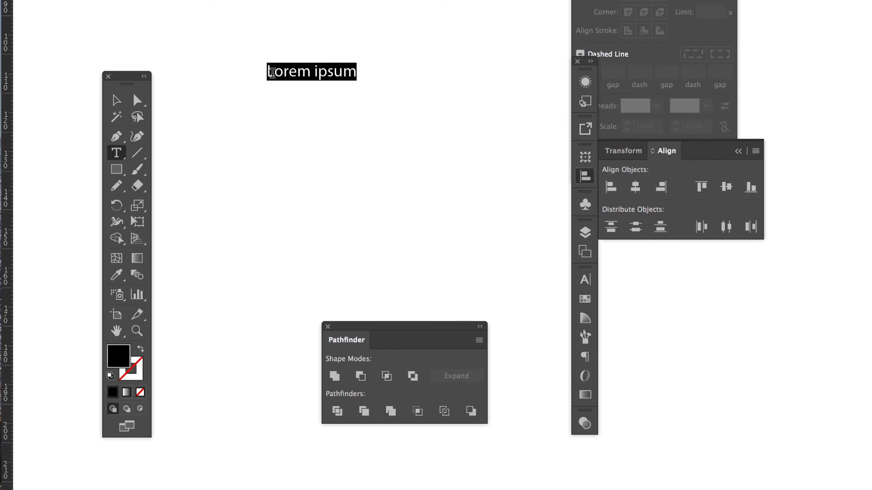
click(116, 101)
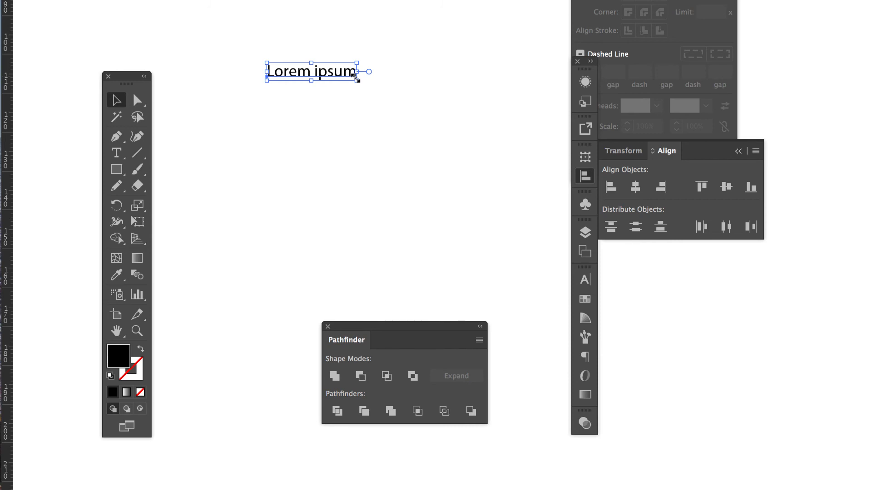
Scale the Lorem ipsum text up to about three times its original width.
drag(357, 79, 482, 177)
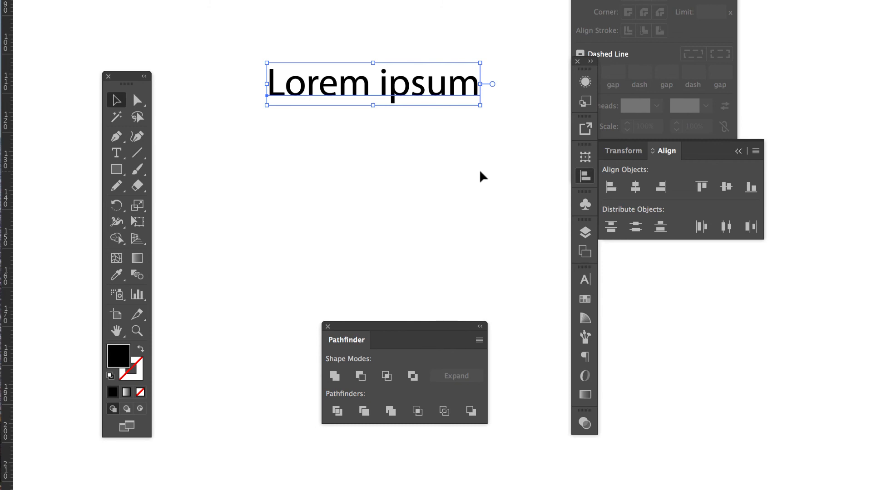
drag(481, 62, 521, 55)
drag(268, 101, 232, 147)
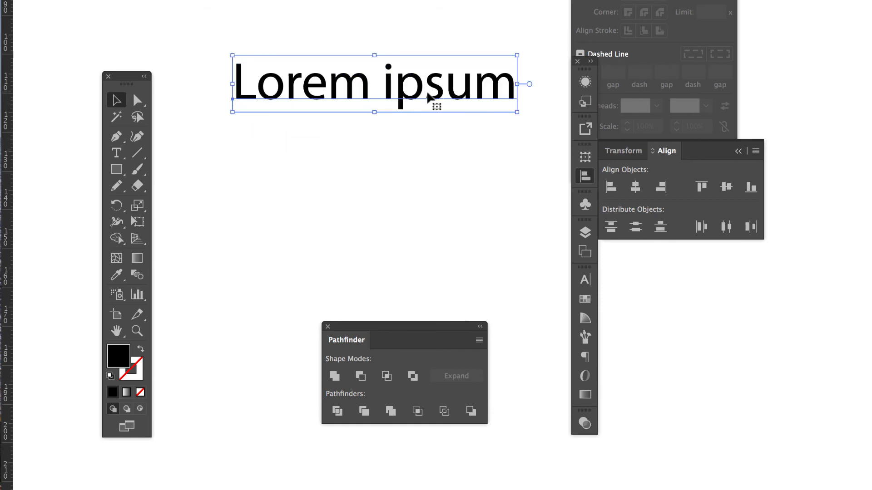
Replace the placeholder text with "ES" and enlarge the letters.
double_click(396, 86)
key(super+a)
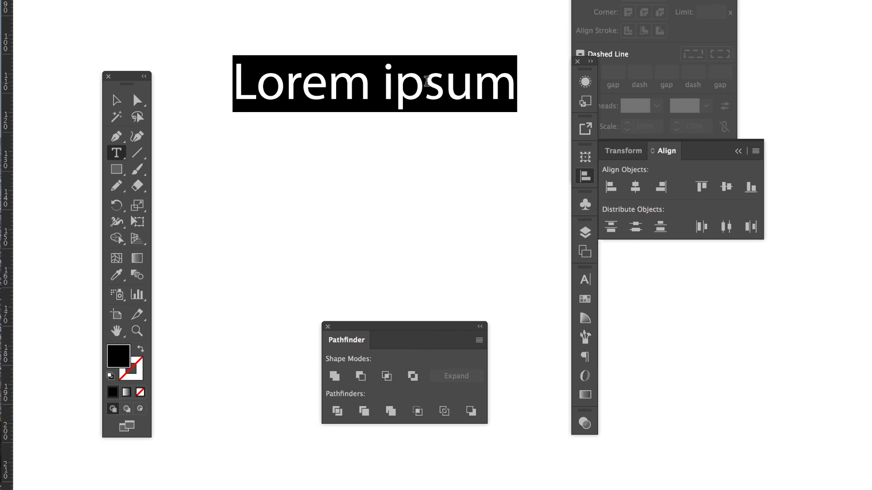
text(ES)
key(Escape)
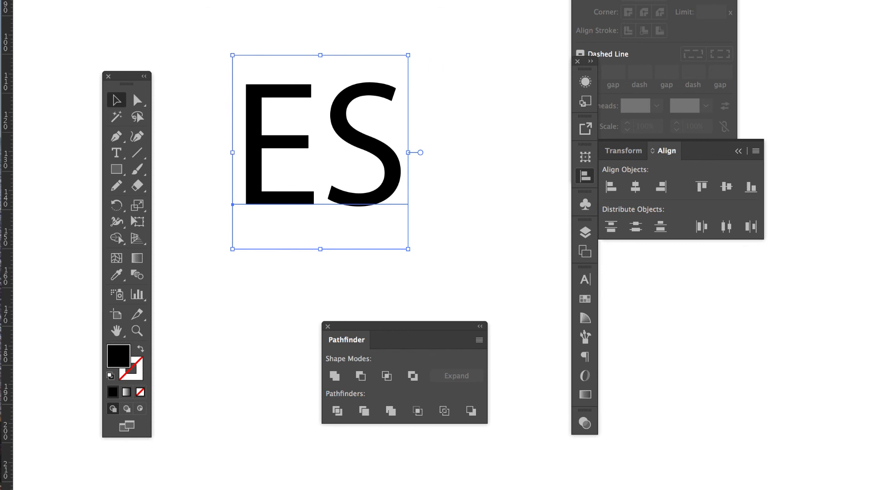
Change the ES text to a bold sans-serif typeface and convert it to outlines.
key(Return)
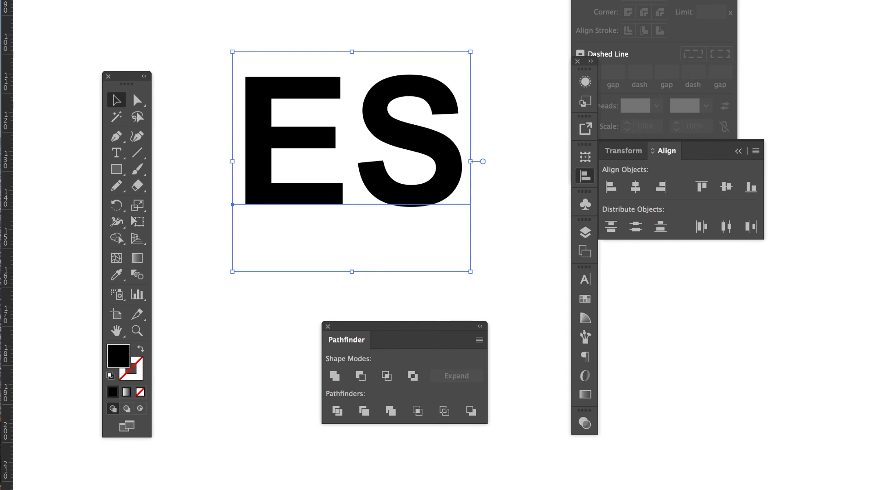
click(219, 0)
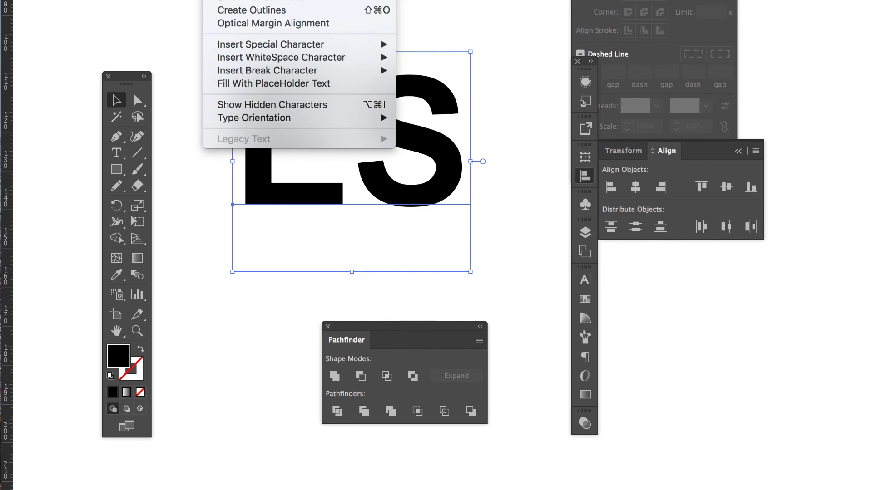
click(267, 11)
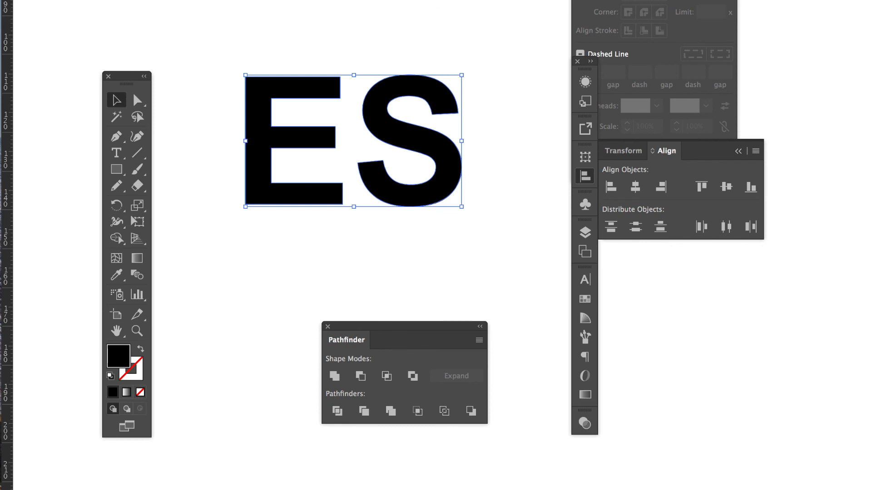
Ungroup the outlined E and S into separate letter shapes.
click(180, 0)
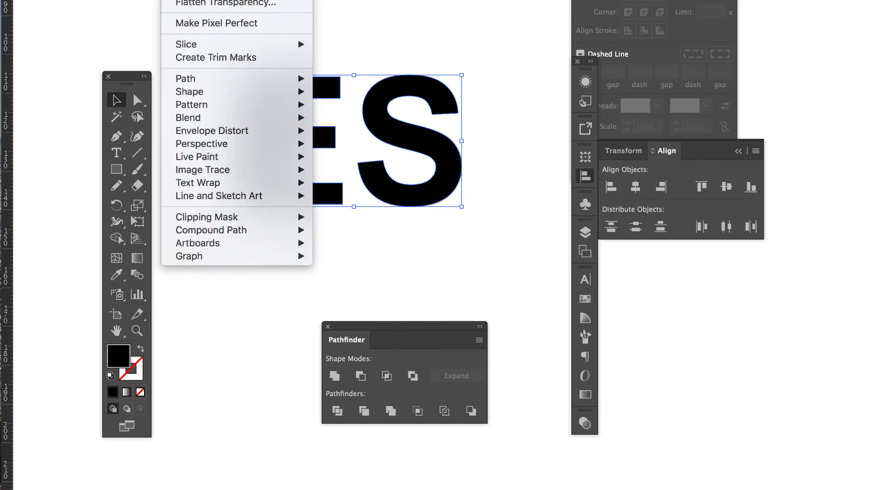
click(195, 0)
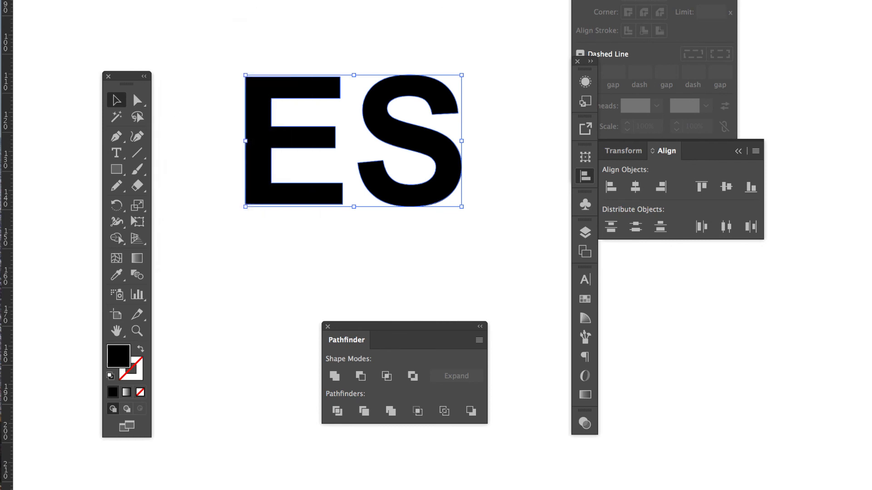
right_click(375, 102)
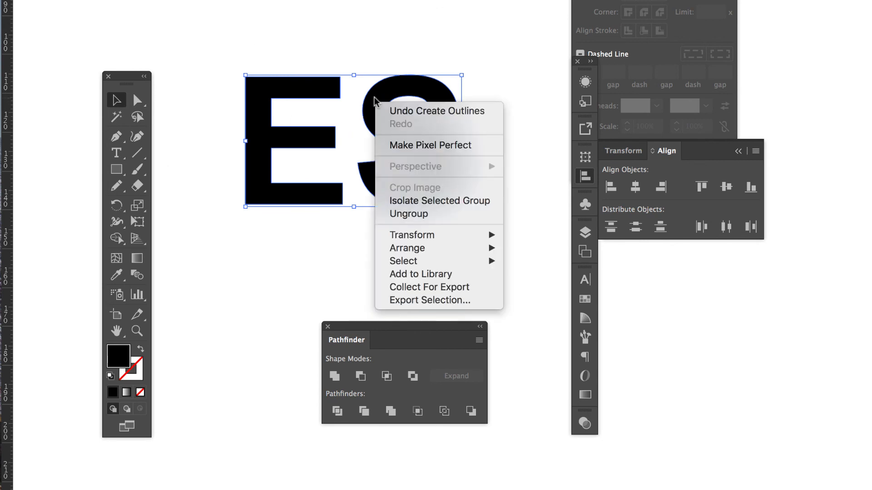
click(410, 214)
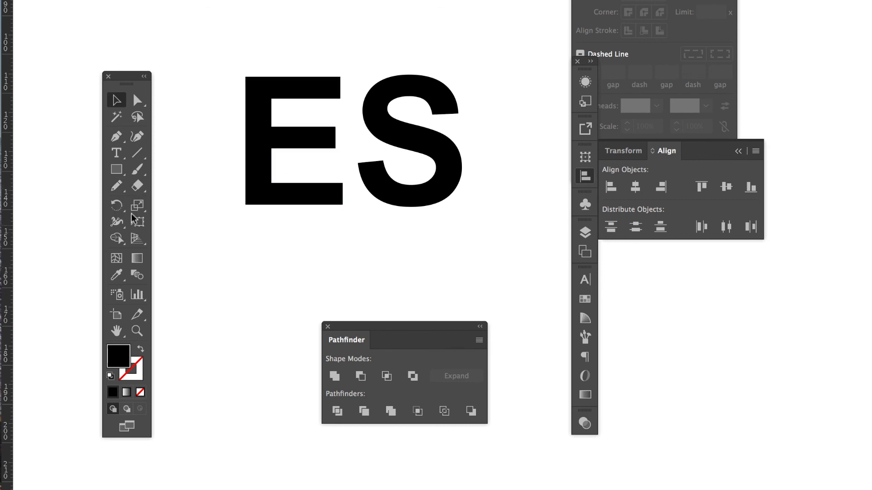
Draw a black rectangle over the lower half of both letters, extending past them, and divide all the artwork with Pathfinder Divide.
click(117, 169)
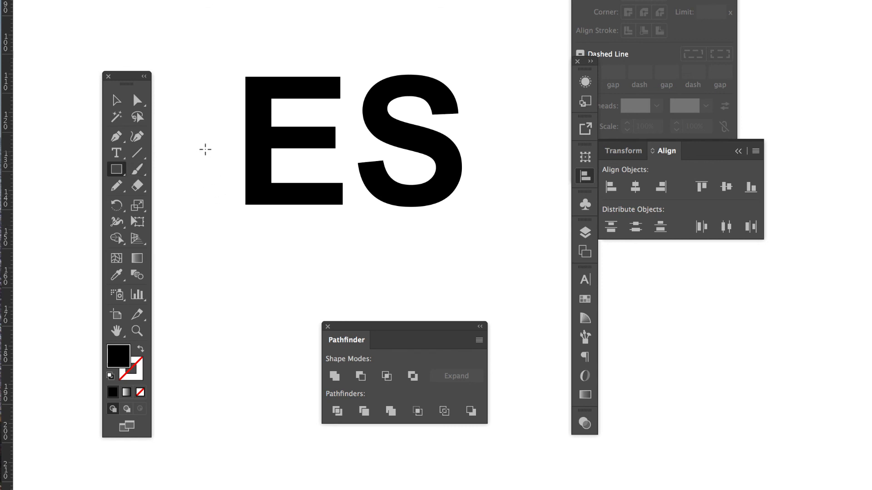
drag(205, 141, 485, 274)
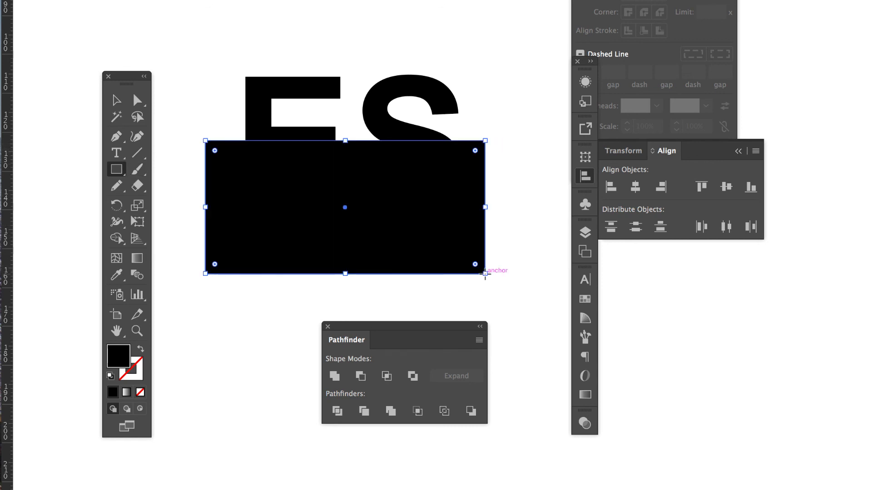
key(v)
key(super+a)
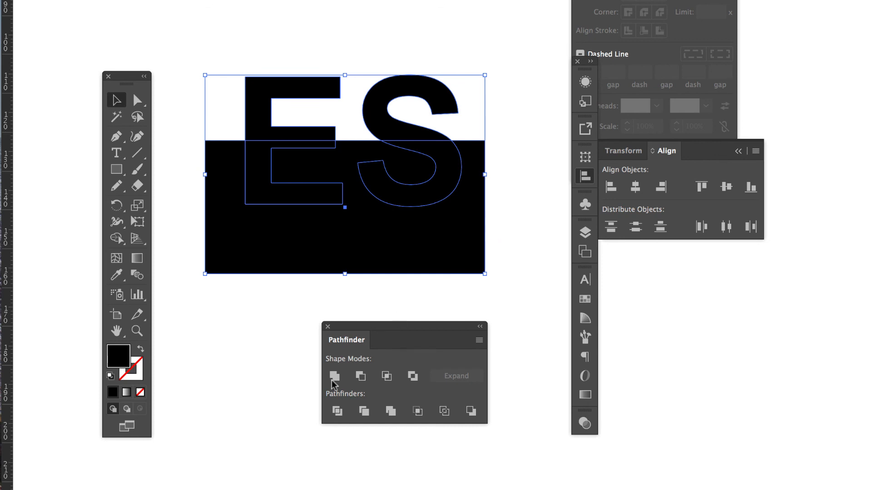
click(337, 411)
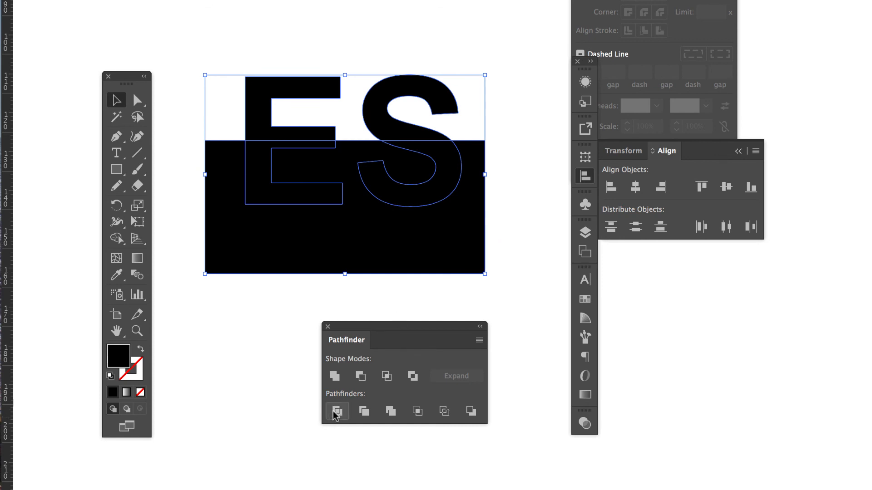
Ungroup the divided letter and rectangle pieces.
click(241, 373)
click(290, 198)
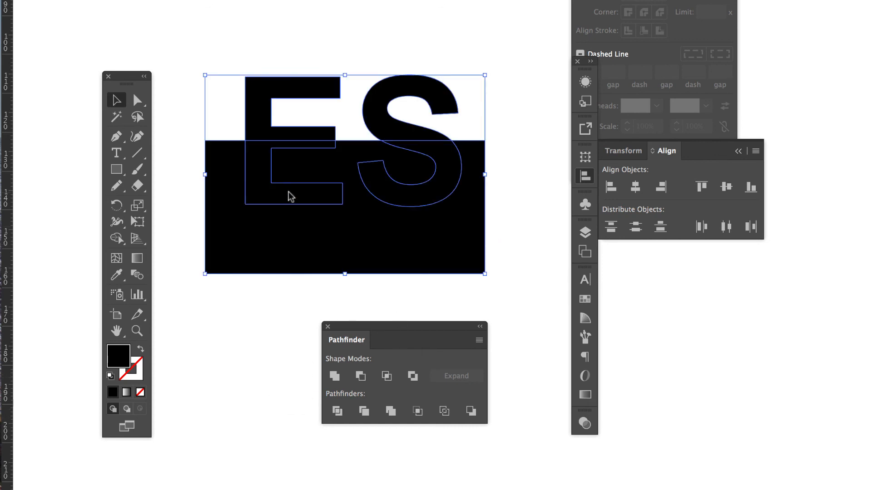
right_click(289, 197)
click(347, 308)
Delete the lower E and S pieces inside the rectangle to leave white cut-outs.
click(254, 354)
click(285, 202)
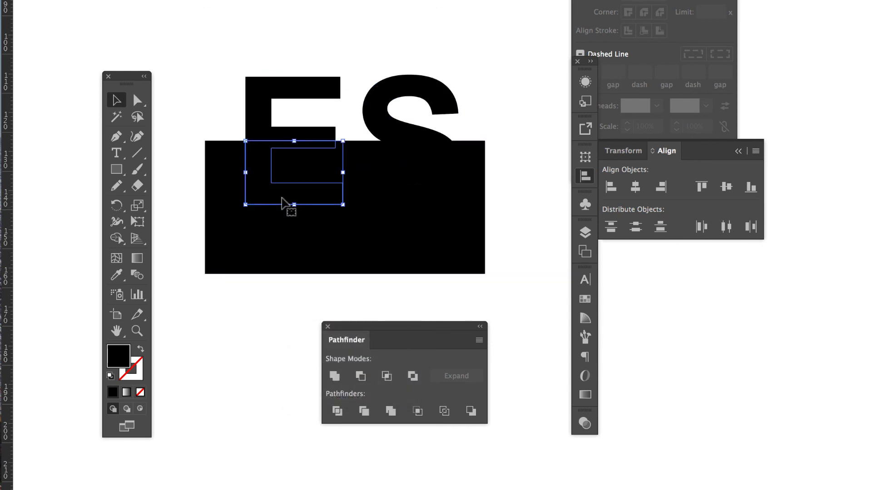
key(Delete)
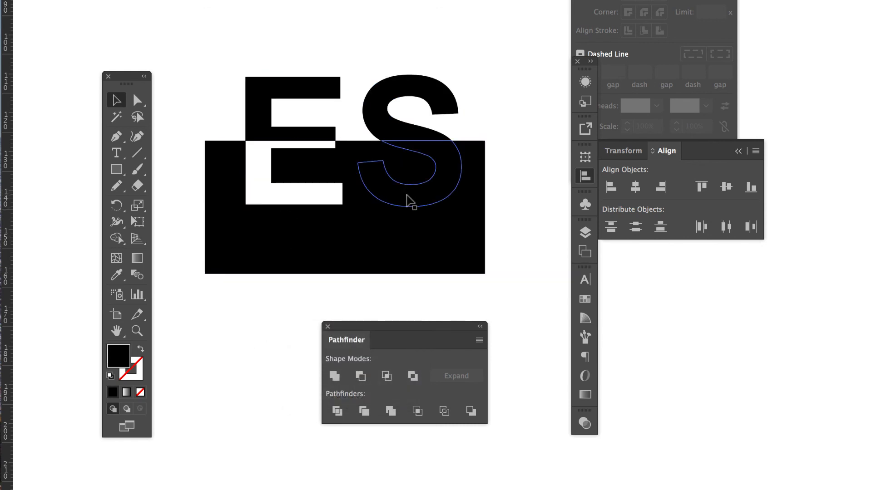
click(407, 200)
key(Delete)
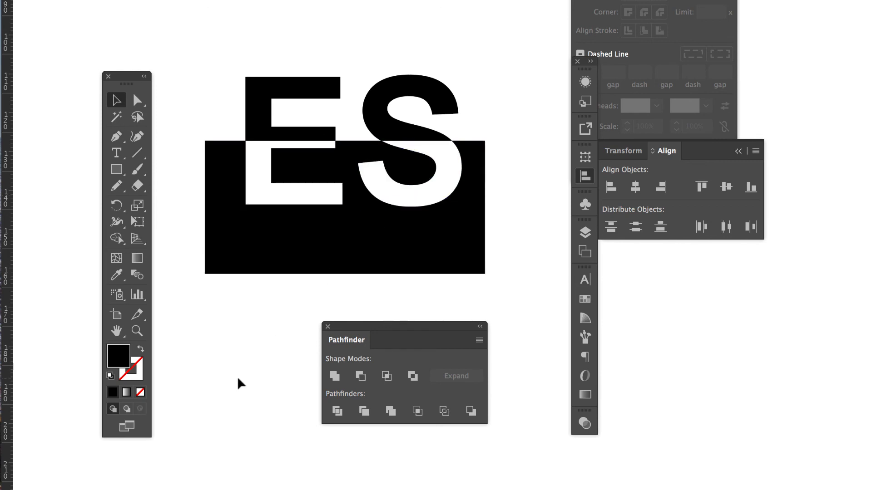